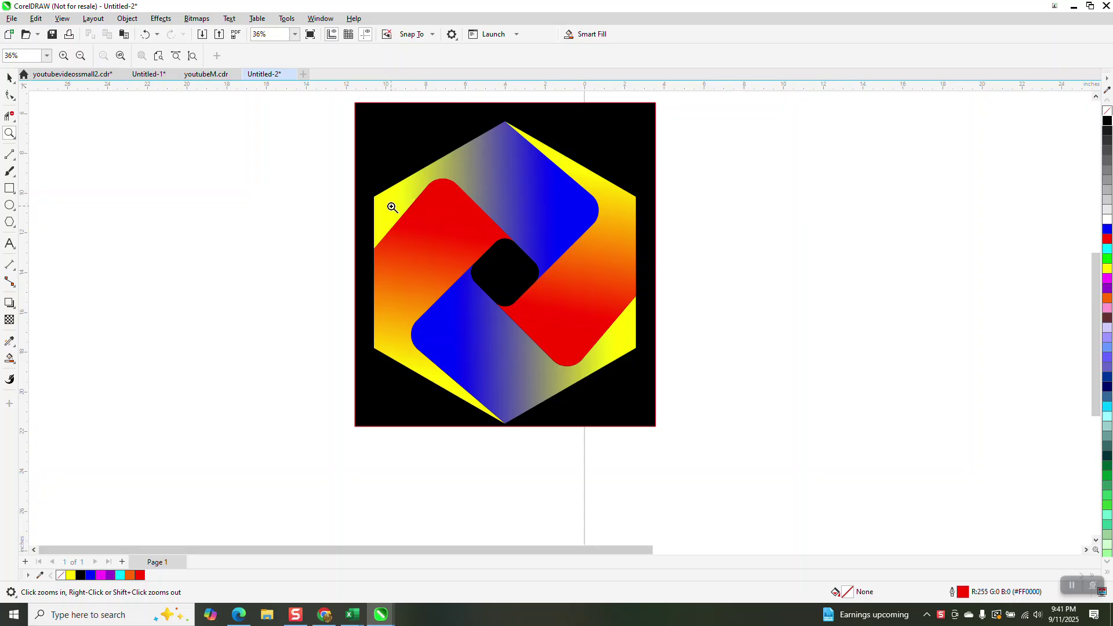
- Draw a six-sided polygon about 13.5 by 15.6 inches in the middle of the page, beside the reference artwork
{"action": "left_click", "coordinate": [9, 77]}
{"action": "scroll", "coordinate": [174, 228], "scroll_direction": "down", "scroll_amount": 1}
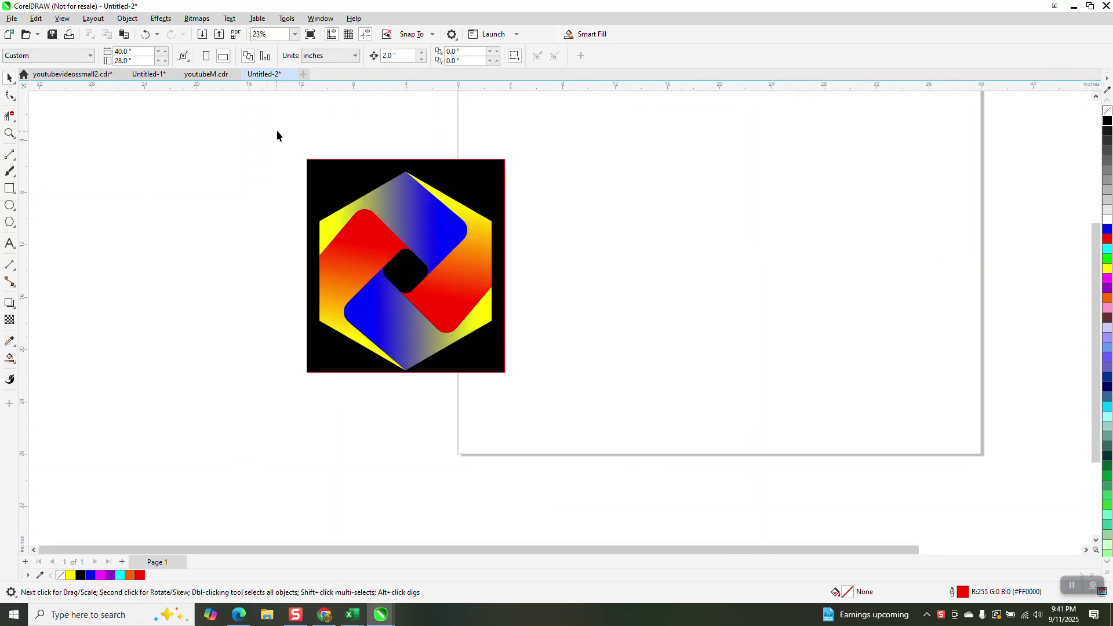
{"action": "scroll", "coordinate": [275, 142], "scroll_direction": "down", "scroll_amount": 1}
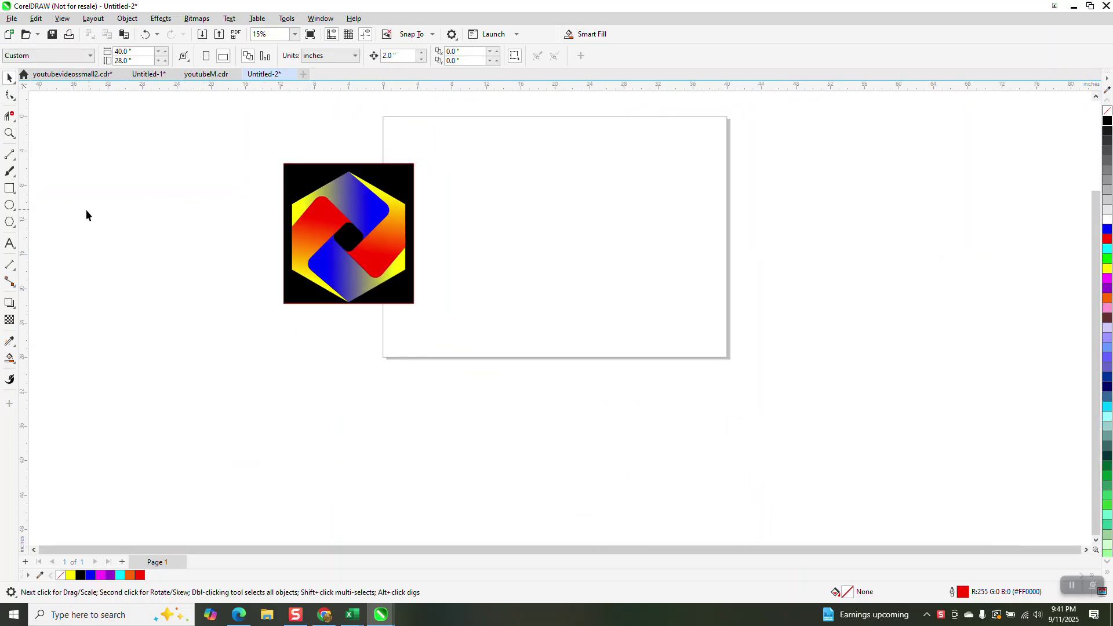
{"action": "left_click", "coordinate": [11, 224]}
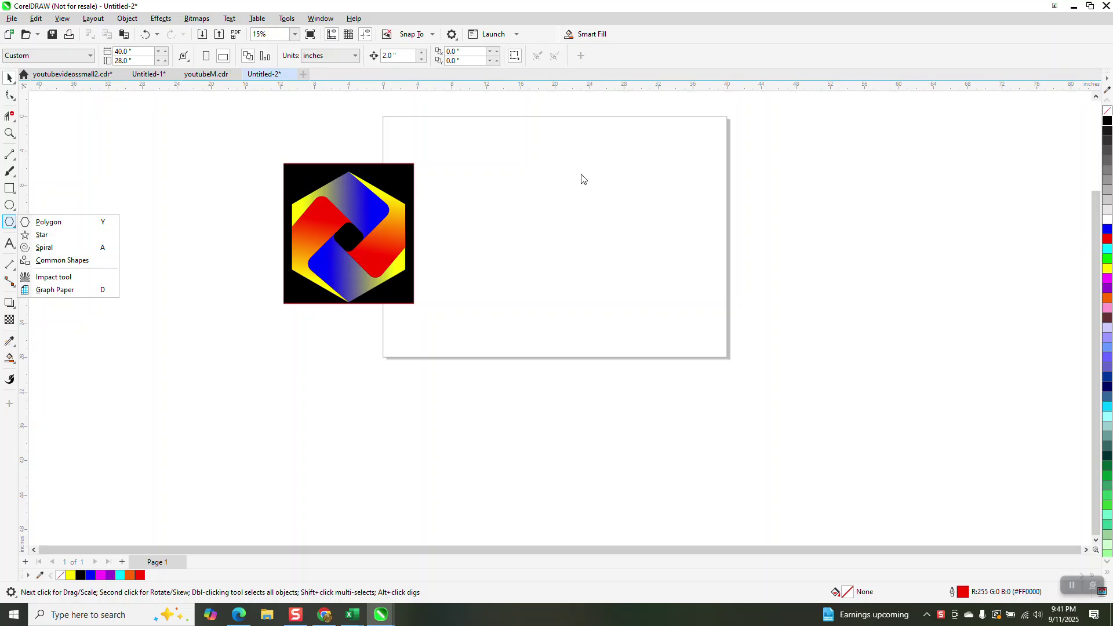
{"action": "left_click", "coordinate": [51, 222]}
{"action": "mouse_move", "coordinate": [651, 172]}
{"action": "left_mouse_down"}
{"action": "mouse_move", "coordinate": [573, 250]}
{"action": "mouse_move", "coordinate": [506, 290]}
{"action": "left_mouse_up"}
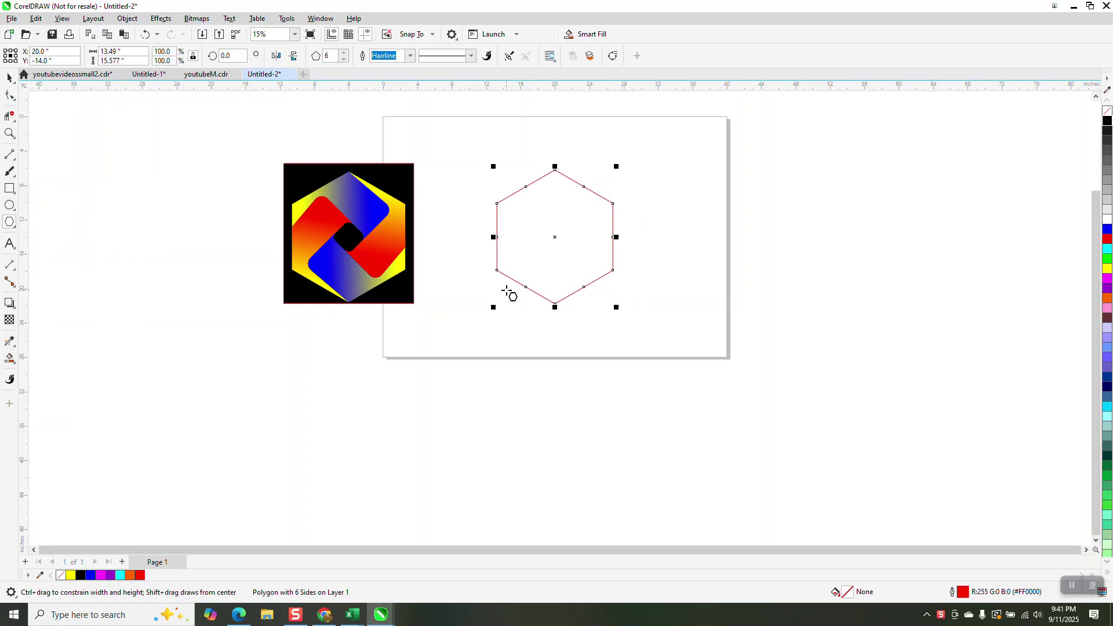
- Draw a square about 4.5 inches wide and centre it on the page inside the hexagon
{"action": "left_click", "coordinate": [10, 188]}
{"action": "left_click_drag", "start_coordinate": [178, 192], "coordinate": [150, 226]}
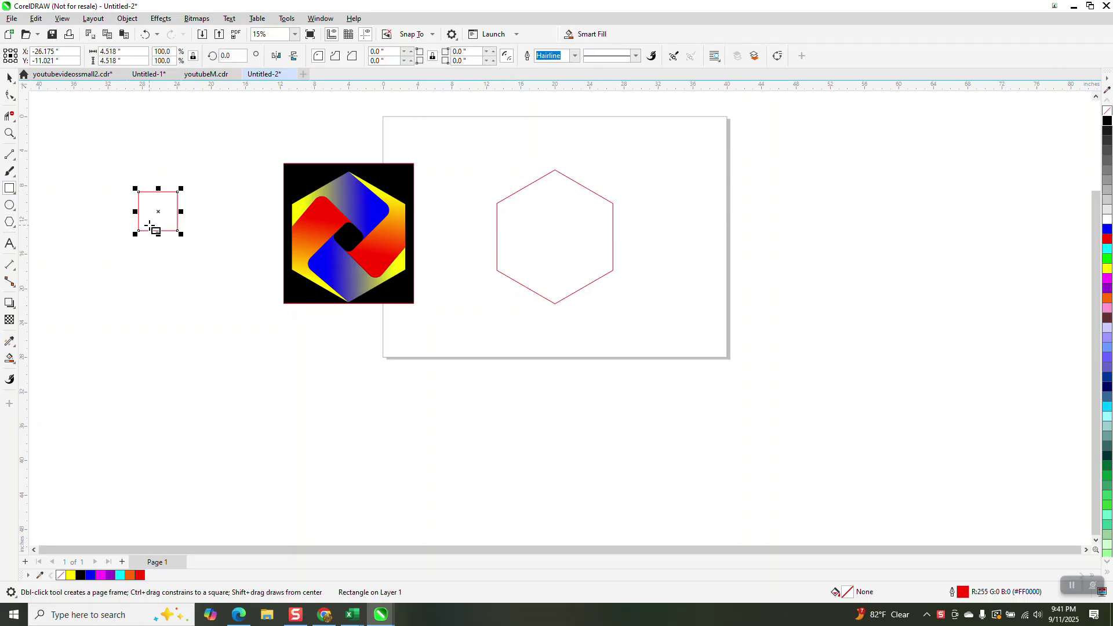
{"action": "key", "text": "p"}
- Rotate the square 45 degrees and round all its corners with a 0.5 inch radius
{"action": "left_click", "coordinate": [226, 56]}
{"action": "type", "text": "90"}
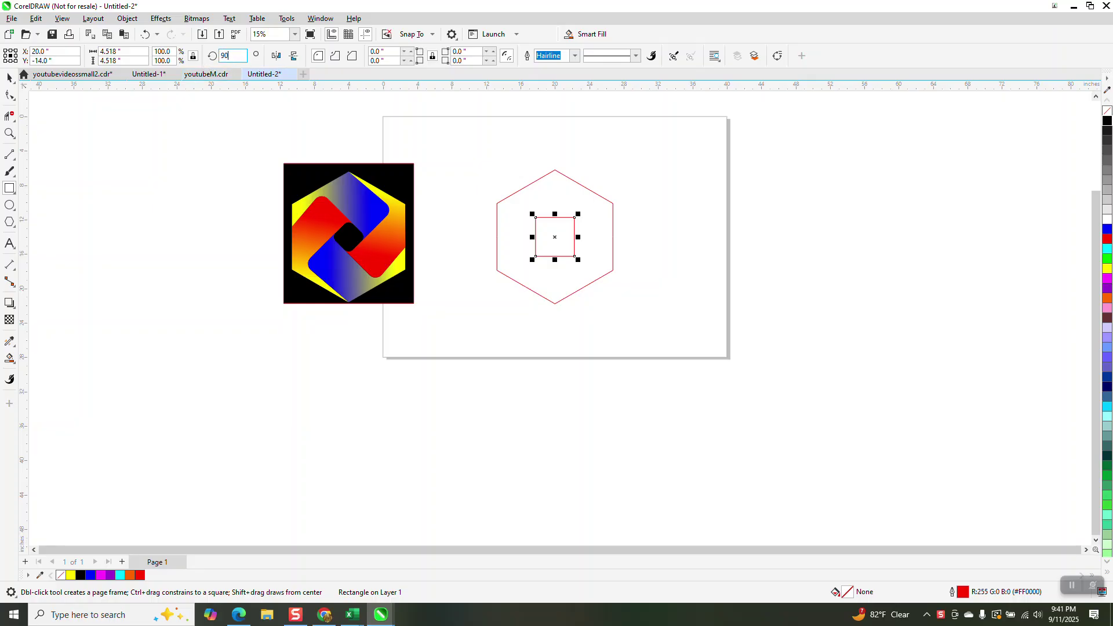
{"action": "left_click", "coordinate": [219, 55]}
{"action": "type", "text": "45"}
{"action": "key", "text": "Return"}
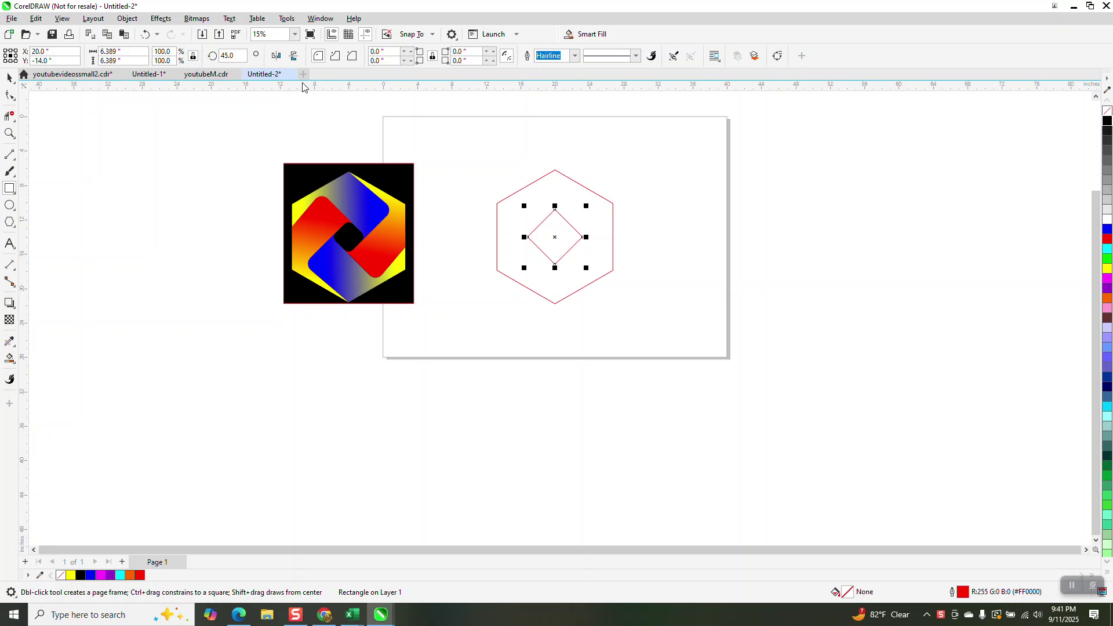
{"action": "left_click_drag", "start_coordinate": [383, 51], "coordinate": [320, 55]}
{"action": "type", "text": ".5"}
{"action": "key", "text": "Return"}
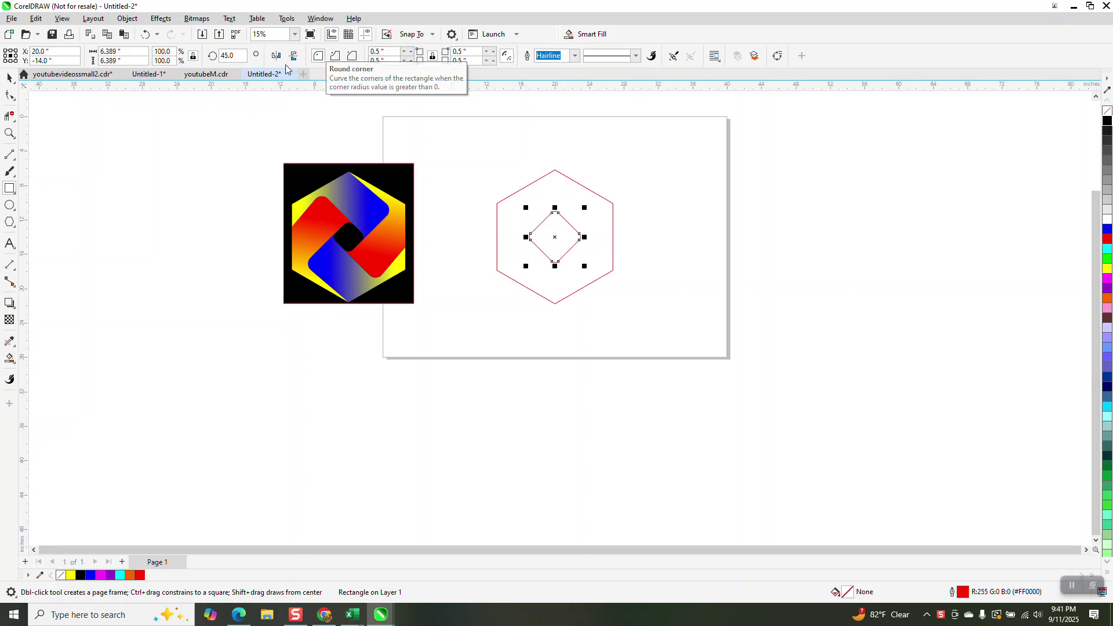
- Draw a straight 2-point line along the full lower-right edge of the rotated square, between its rounded corners
{"action": "key", "text": "z"}
{"action": "left_click_drag", "start_coordinate": [496, 220], "coordinate": [671, 314]}
{"action": "scroll", "coordinate": [574, 351], "scroll_direction": "down", "scroll_amount": 7}
{"action": "left_click_drag", "start_coordinate": [380, 147], "coordinate": [658, 429]}
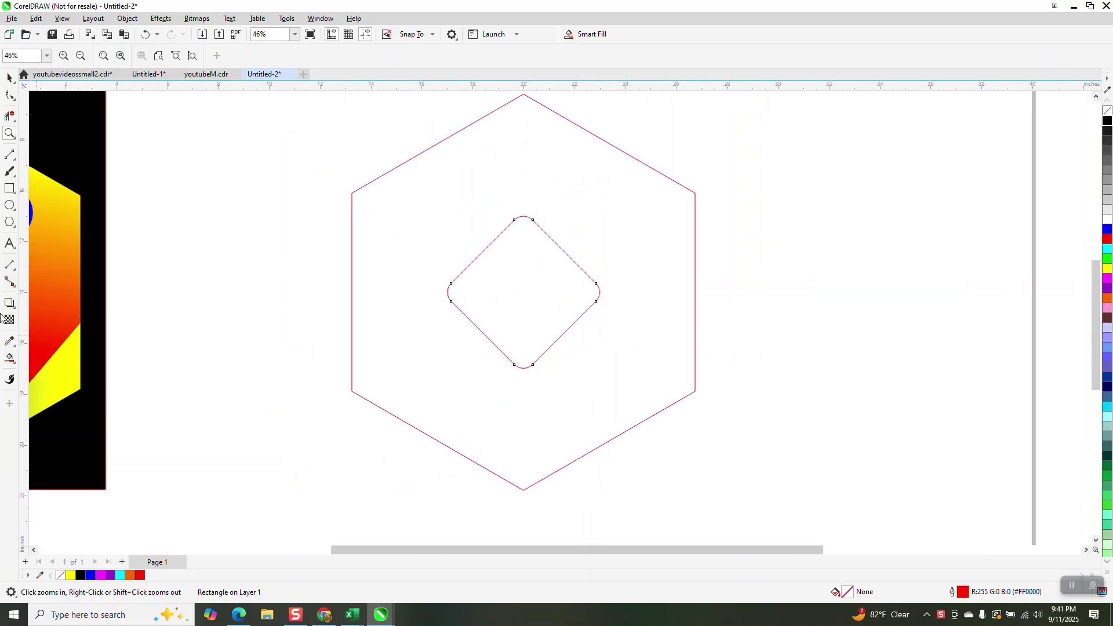
{"action": "left_click", "coordinate": [15, 163]}
{"action": "left_click", "coordinate": [47, 166]}
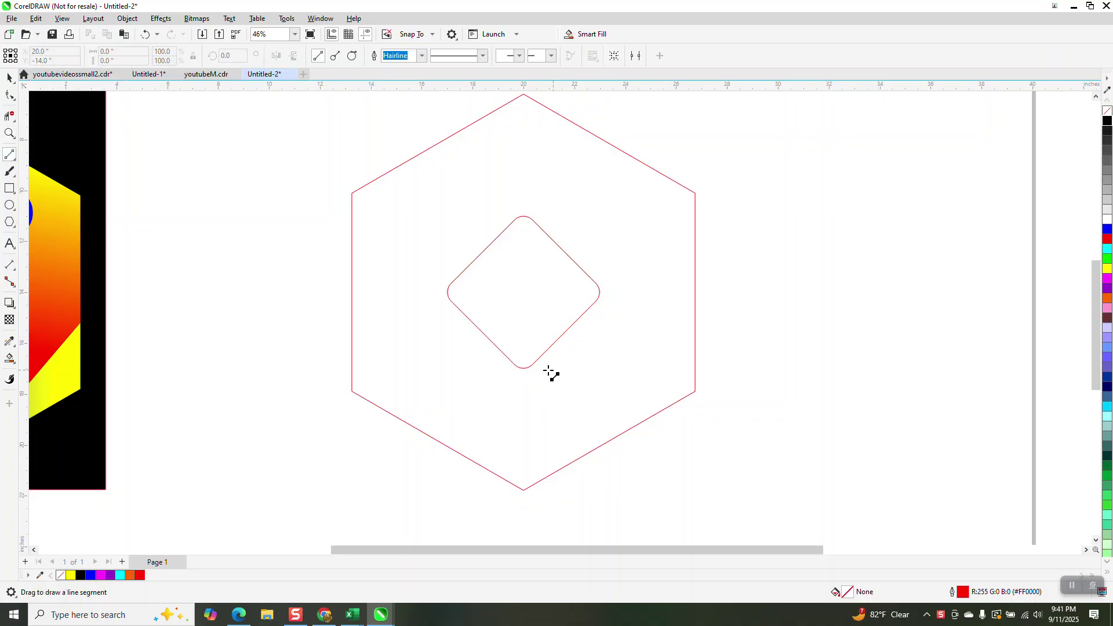
{"action": "left_click_drag", "start_coordinate": [533, 366], "coordinate": [597, 302]}
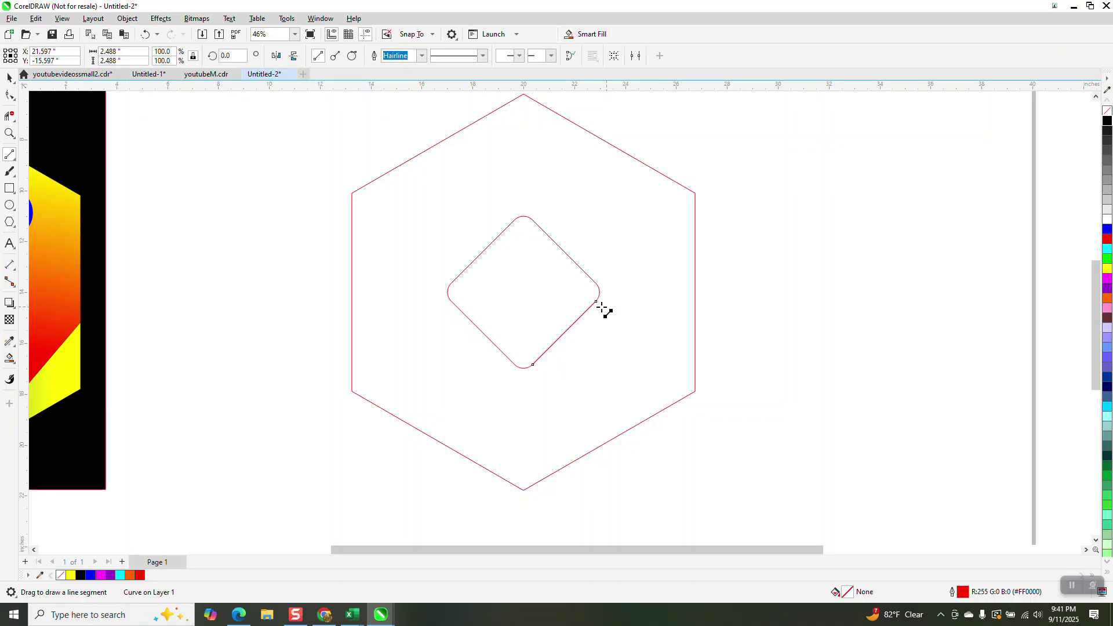
- Stretch the new line diagonally up past the square's right corner to about 5 inches wide and high
{"action": "left_click", "coordinate": [9, 77]}
{"action": "left_click", "coordinate": [597, 301]}
{"action": "left_click_drag", "start_coordinate": [601, 298], "coordinate": [663, 232]}
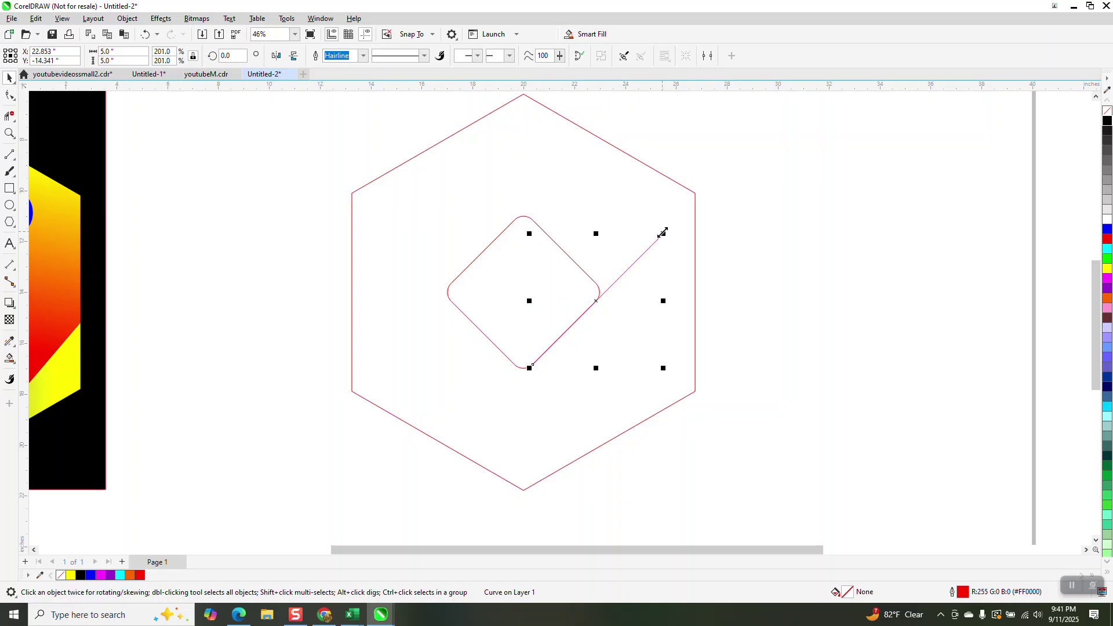
- Draw a 2-point line joining the hexagon's top vertex to the upper end of the extended line
{"action": "left_click", "coordinate": [14, 159]}
{"action": "left_click", "coordinate": [47, 168]}
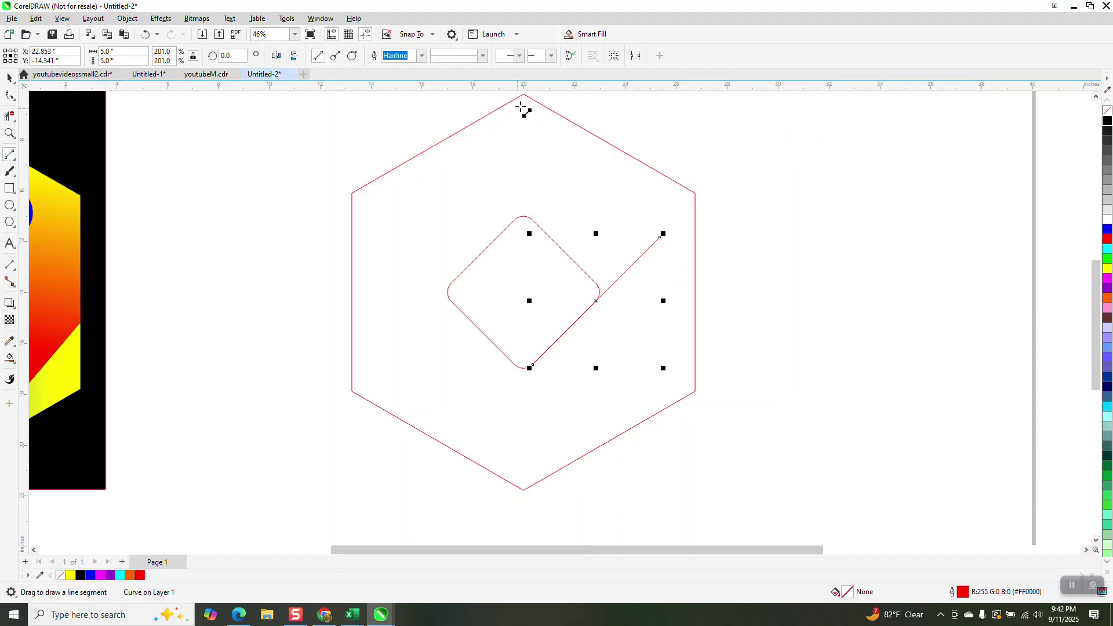
{"action": "left_click_drag", "start_coordinate": [536, 109], "coordinate": [659, 237]}
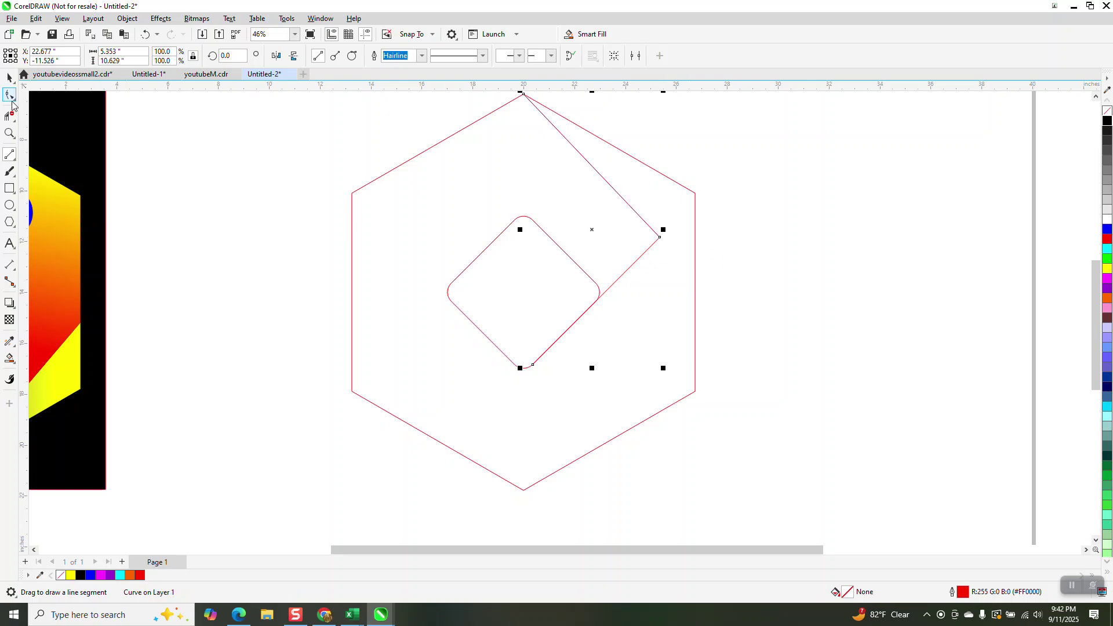
{"action": "key", "text": "space"}
{"action": "key", "text": "Escape"}
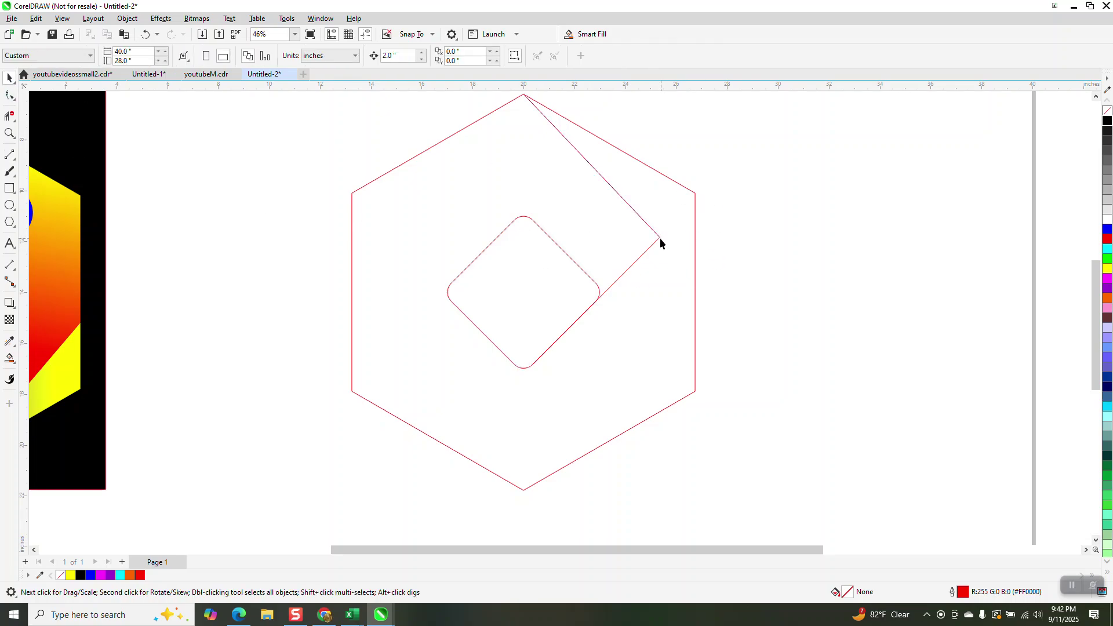
- Fillet the corner node where the two joined lines meet with a 1.5 inch radius
{"action": "left_click", "coordinate": [659, 237]}
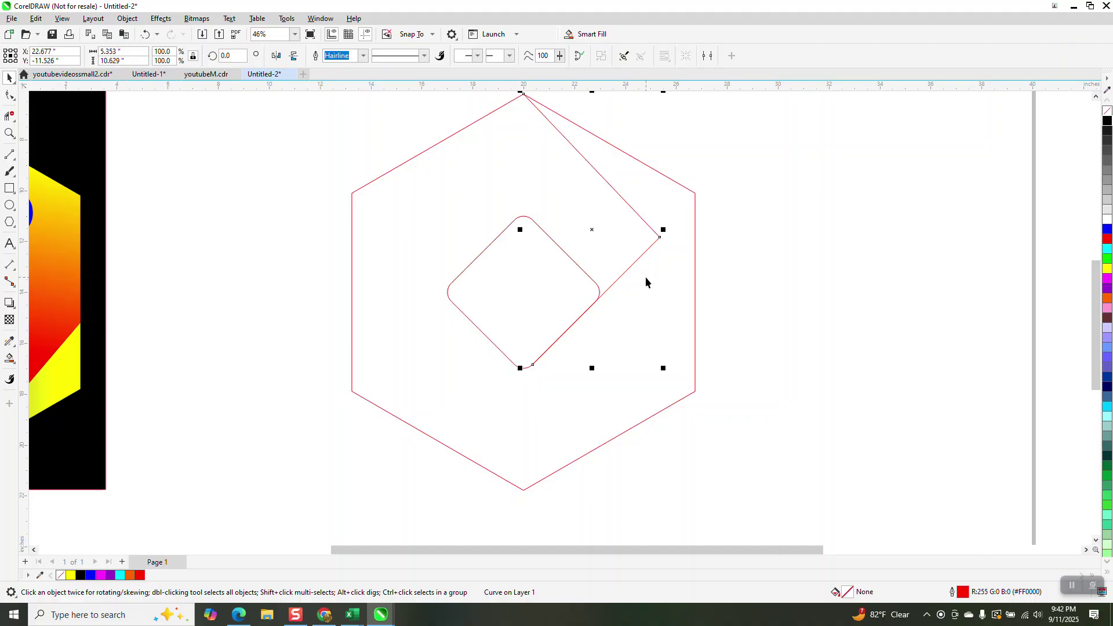
{"action": "scroll", "coordinate": [644, 283], "scroll_direction": "down", "scroll_amount": 1}
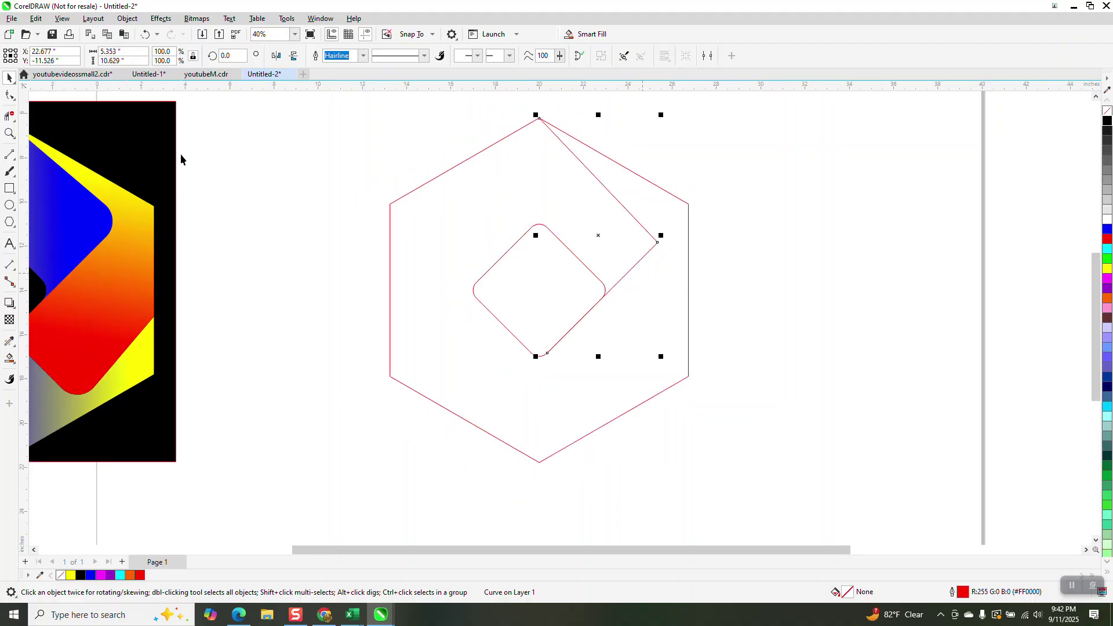
{"action": "left_click", "coordinate": [9, 95]}
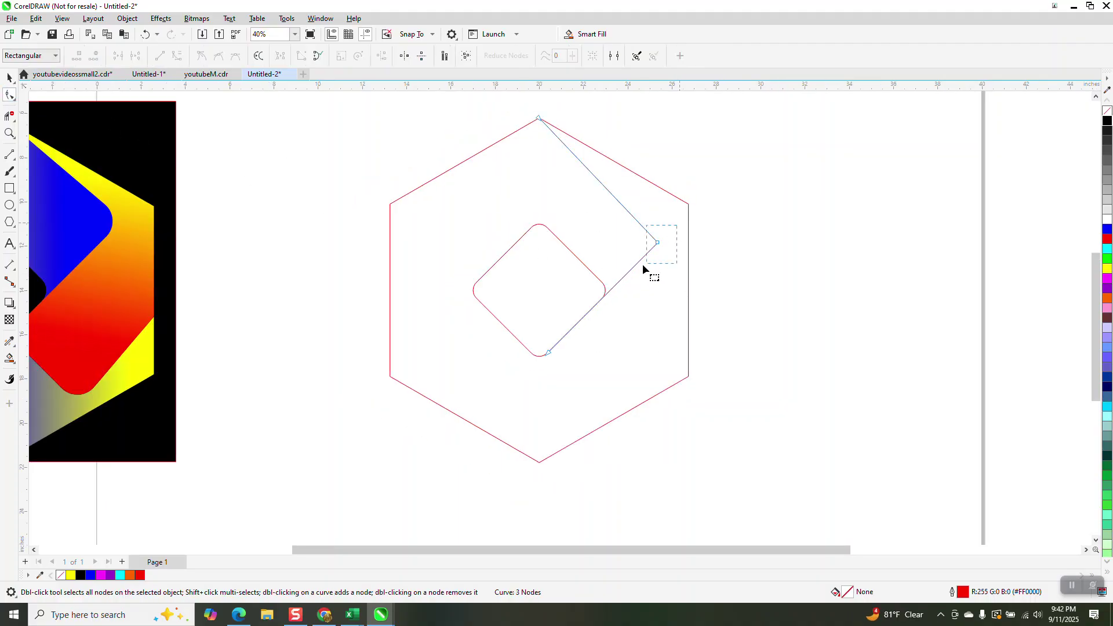
{"action": "left_click", "coordinate": [320, 18]}
{"action": "mouse_move", "coordinate": [331, 172]}
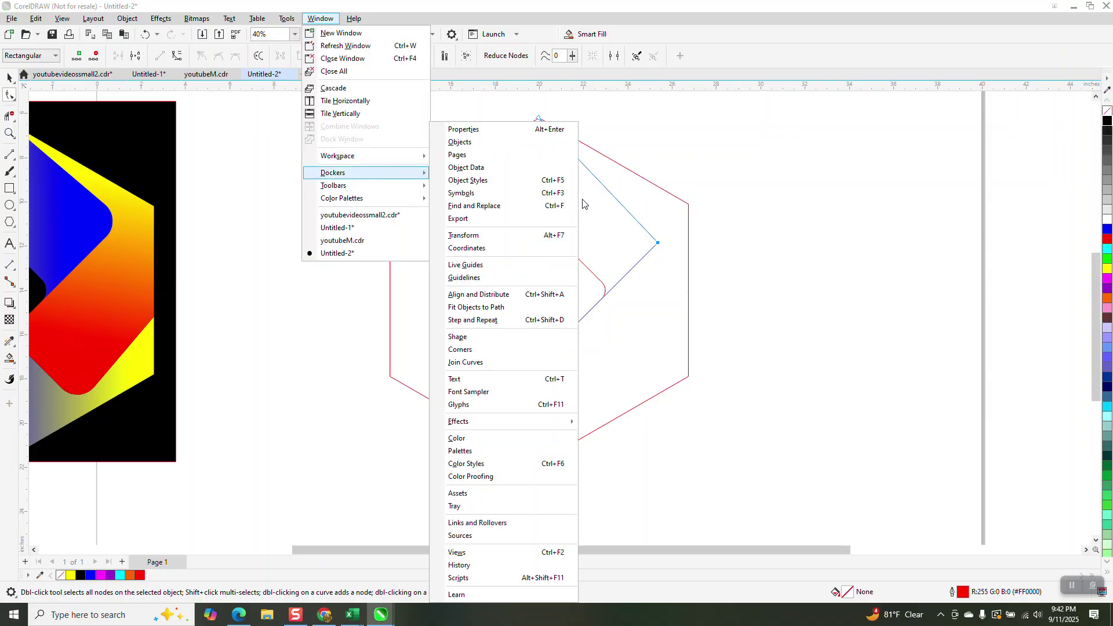
{"action": "left_click", "coordinate": [475, 351]}
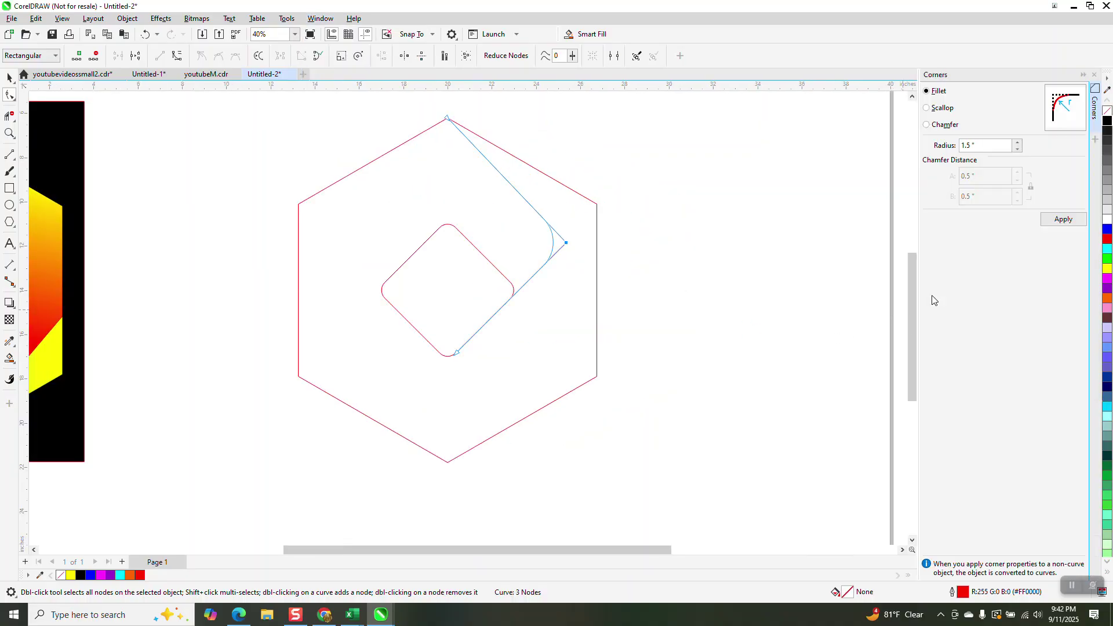
{"action": "left_click", "coordinate": [1064, 220]}
- Create three copies of the rounded line, rotated in 90-degree increments around the centre of the hexagon
{"action": "left_click", "coordinate": [9, 77]}
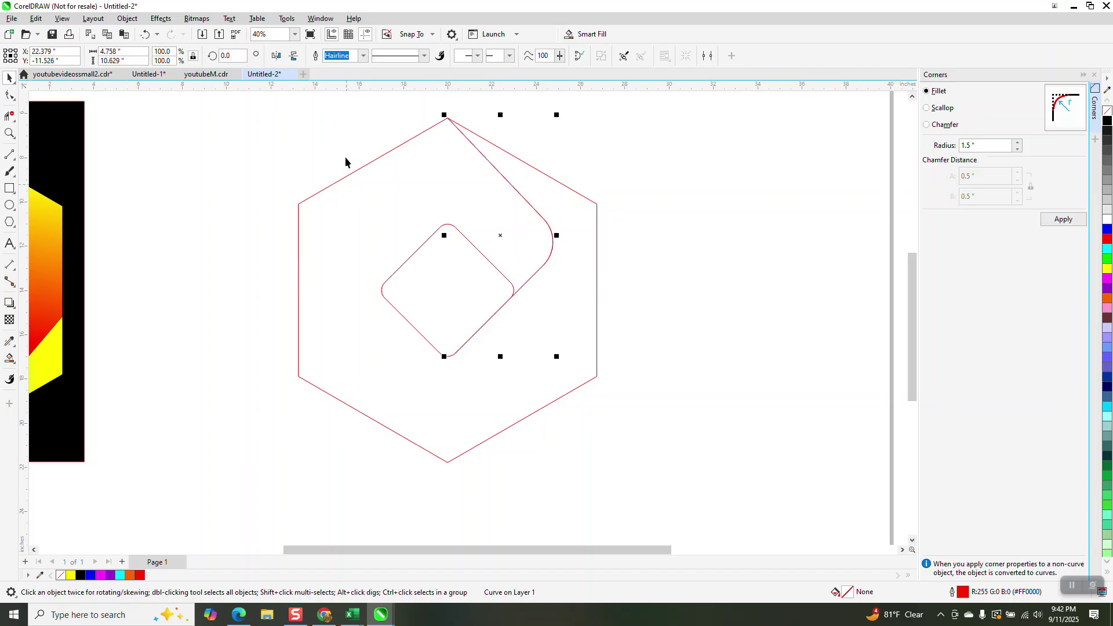
{"action": "type", "text": "90"}
{"action": "key", "text": "Return"}
{"action": "key", "text": "ctrl+r"}
{"action": "key", "text": "ctrl+r"}
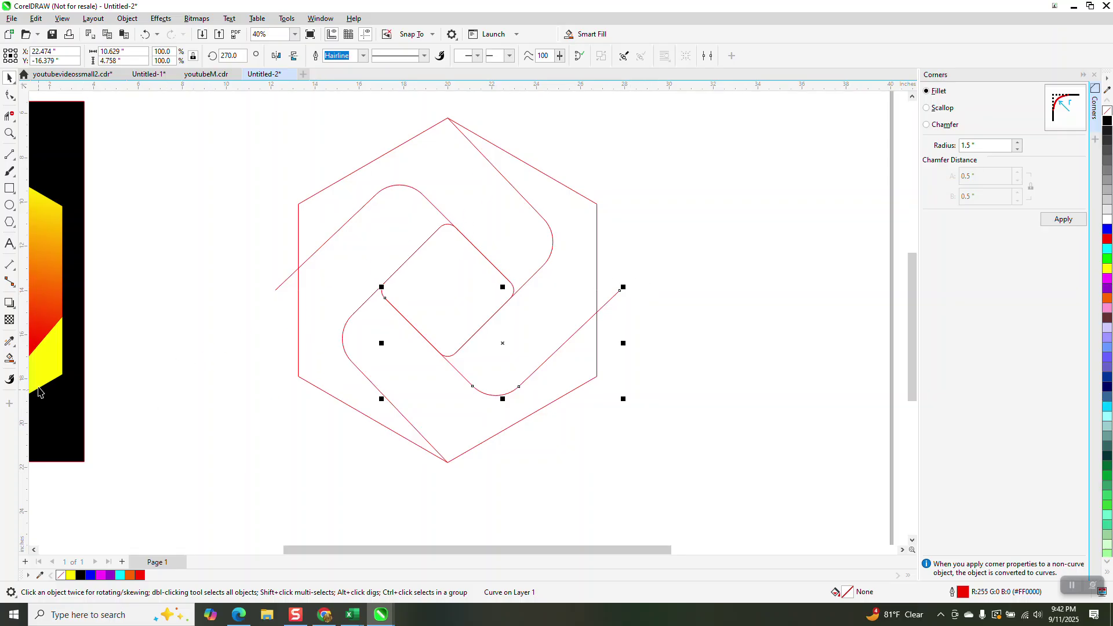
- Group the hexagon, rounded square and four curved lines, and Smart Fill the upper blade region with red
{"action": "left_click_drag", "start_coordinate": [255, 113], "coordinate": [728, 489]}
{"action": "key", "text": "ctrl+g"}
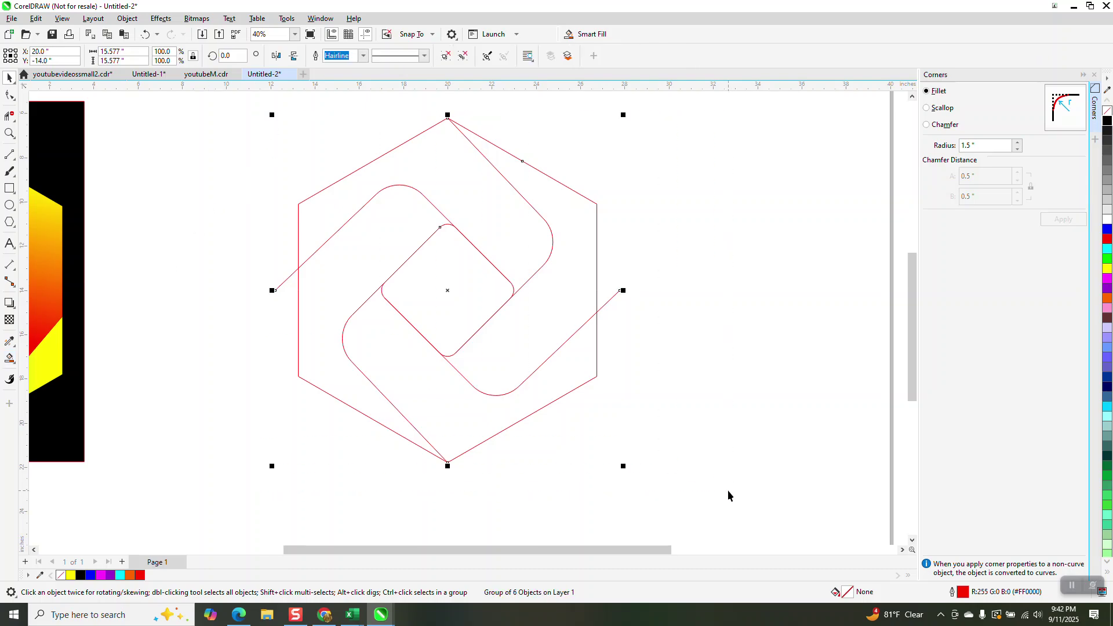
{"action": "left_click", "coordinate": [10, 358]}
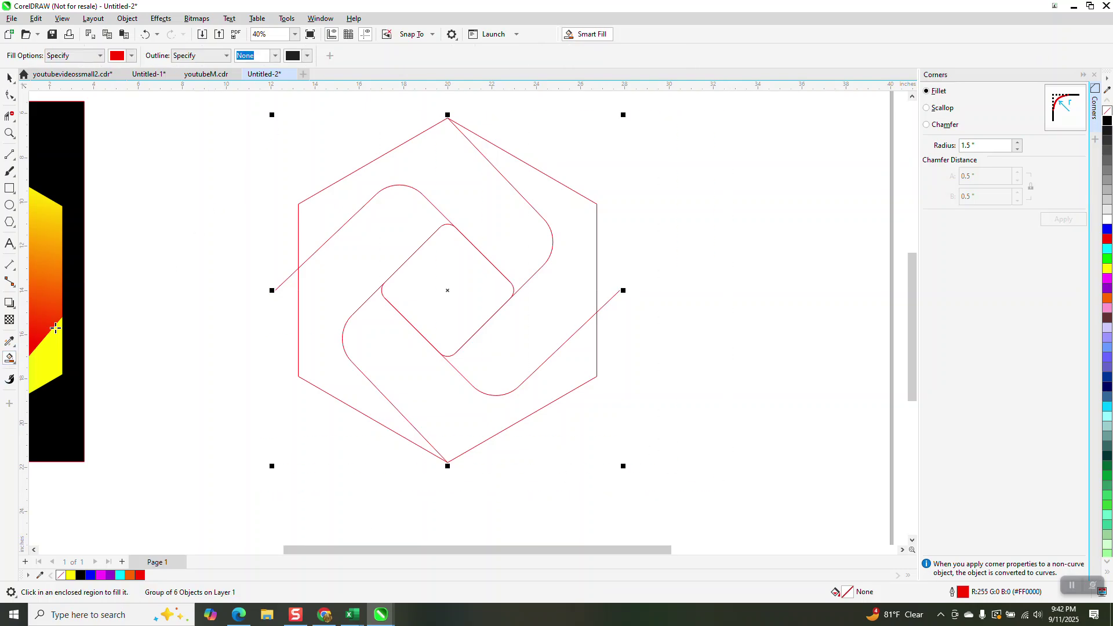
{"action": "left_click", "coordinate": [471, 215]}
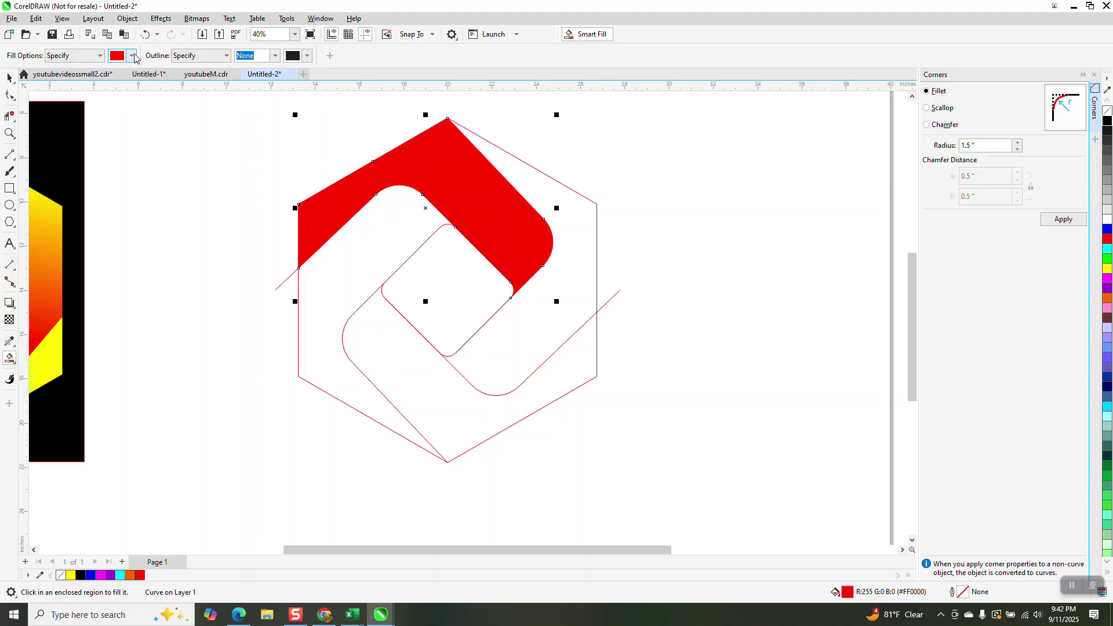
- Smart Fill the left blade region of the hexagon with yellow
{"action": "left_click", "coordinate": [132, 55]}
{"action": "left_click", "coordinate": [223, 128]}
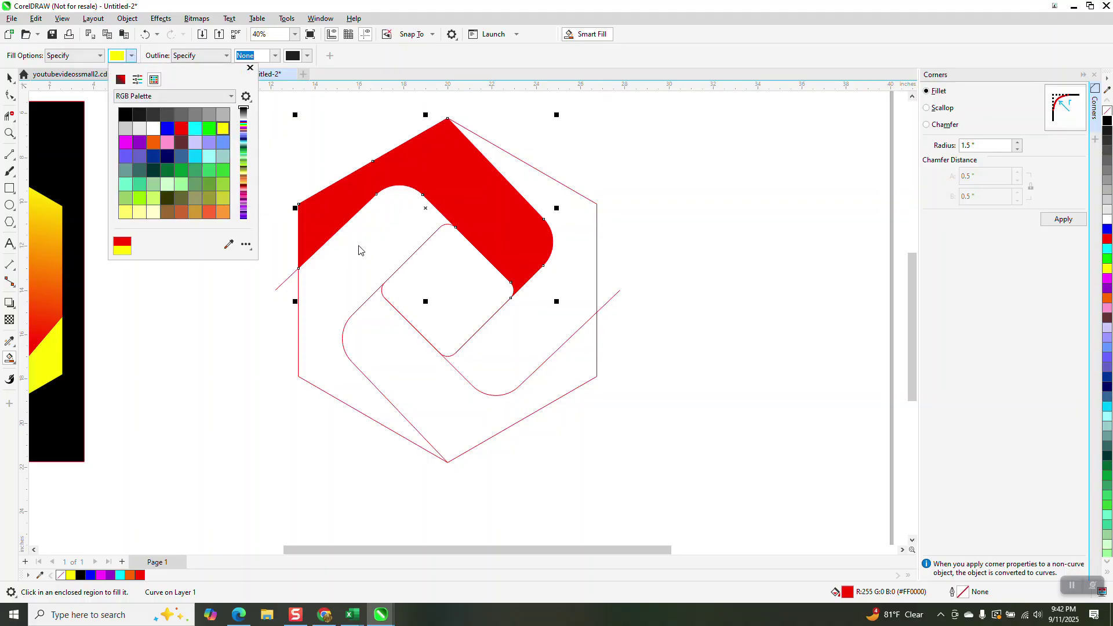
{"action": "left_click", "coordinate": [362, 248]}
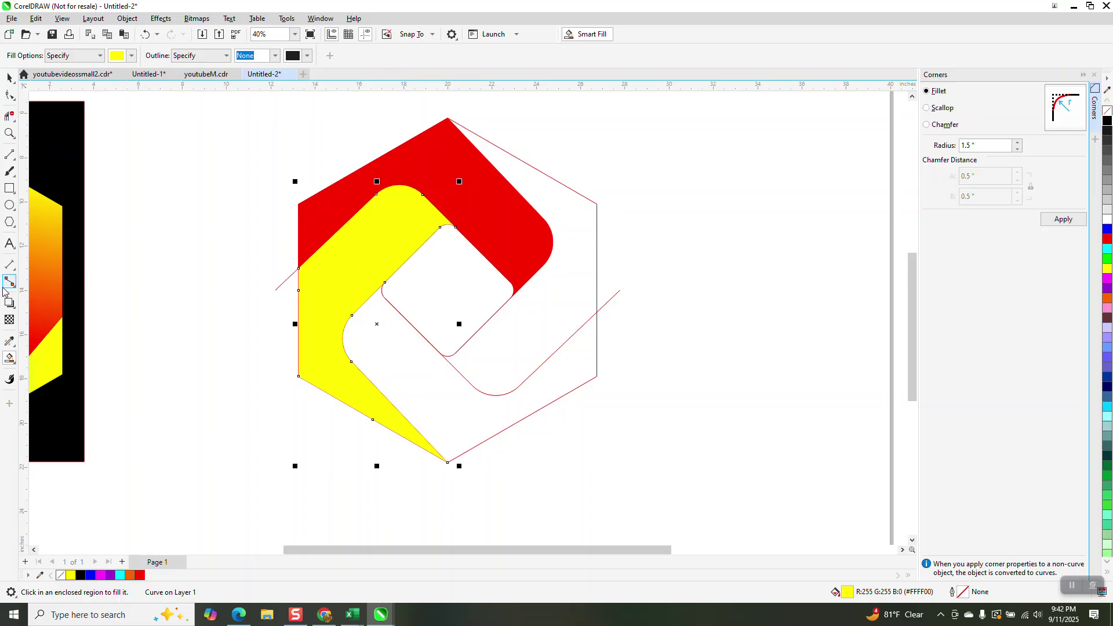
- Apply a linear yellow-to-white fountain fill to the left blade, running diagonally from the upper blade to the hexagon's lower right
{"action": "left_click", "coordinate": [9, 359]}
{"action": "left_click", "coordinate": [47, 356]}
{"action": "left_click_drag", "start_coordinate": [444, 163], "coordinate": [611, 340]}
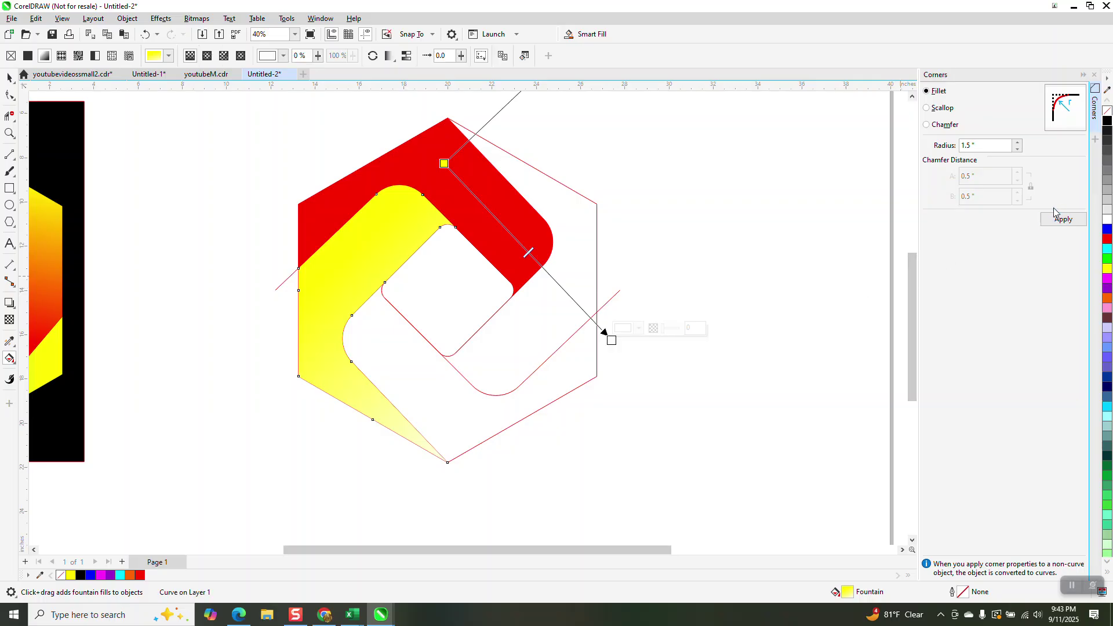
- Apply a diagonal linear fountain fill to the red upper blade, running from red to black at its lower-right end
{"action": "left_click", "coordinate": [9, 77]}
{"action": "left_click", "coordinate": [427, 158]}
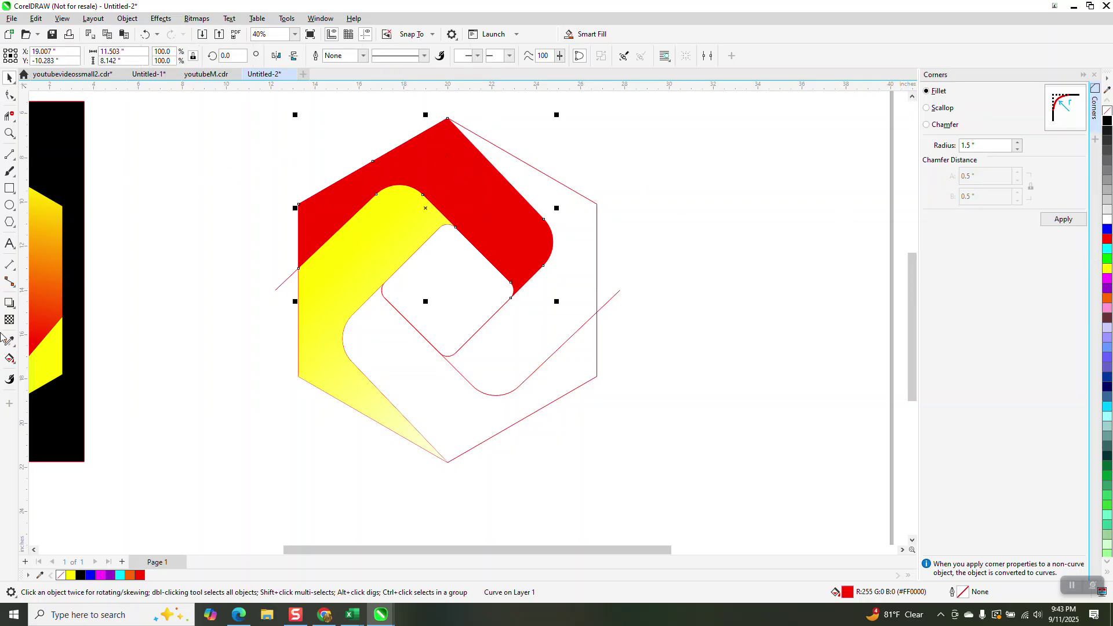
{"action": "left_click", "coordinate": [9, 358]}
{"action": "left_click_drag", "start_coordinate": [441, 161], "coordinate": [600, 338]}
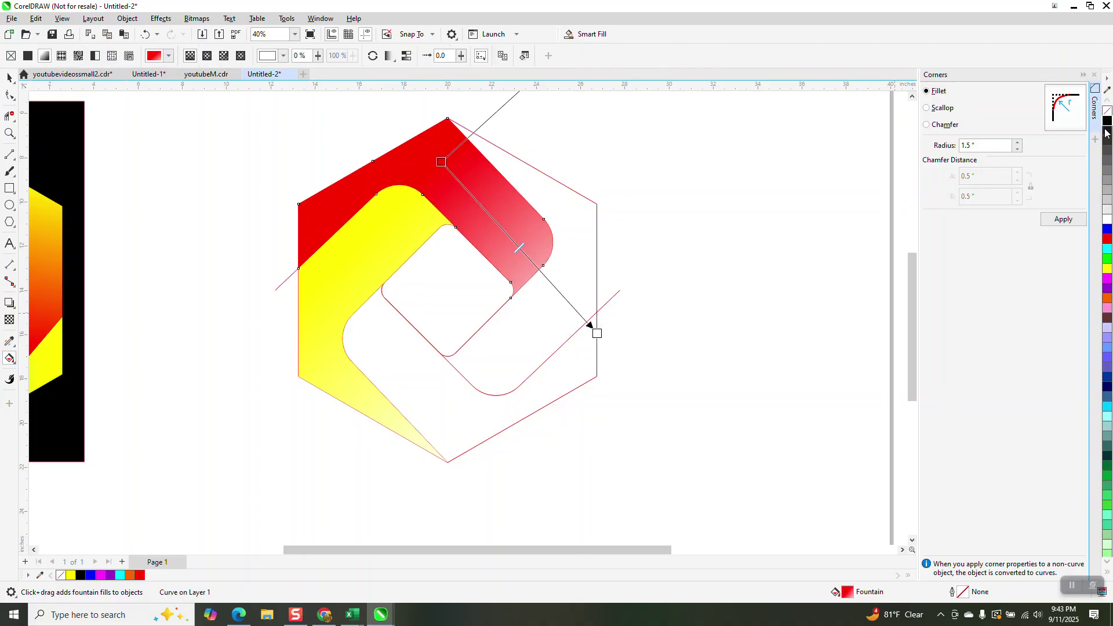
{"action": "left_click_drag", "start_coordinate": [1107, 120], "coordinate": [598, 333]}
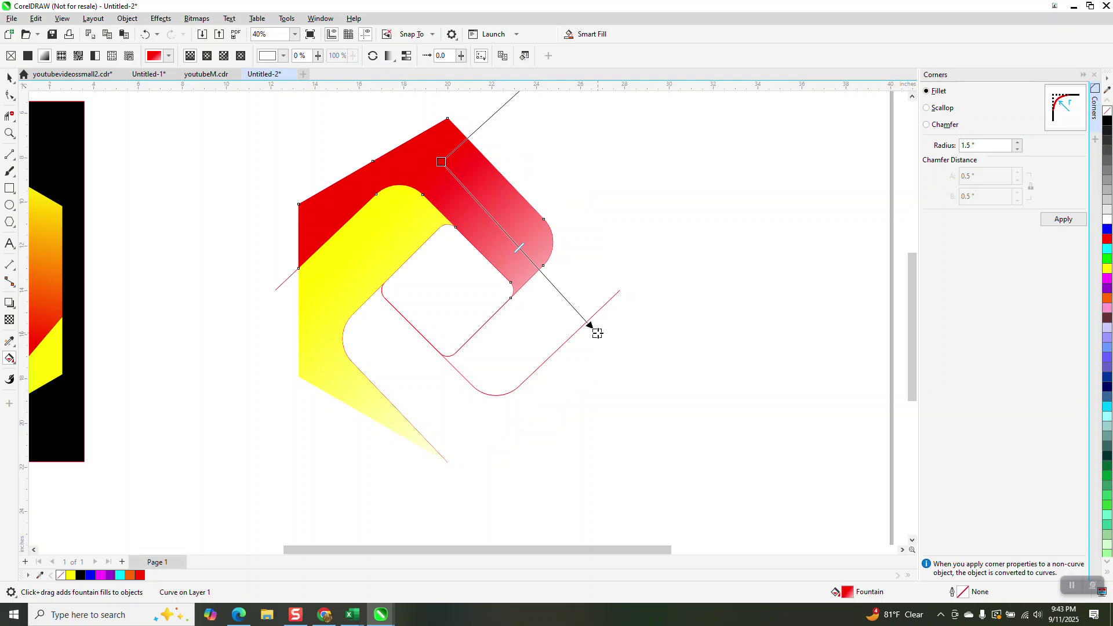
{"action": "left_click", "coordinate": [145, 34]}
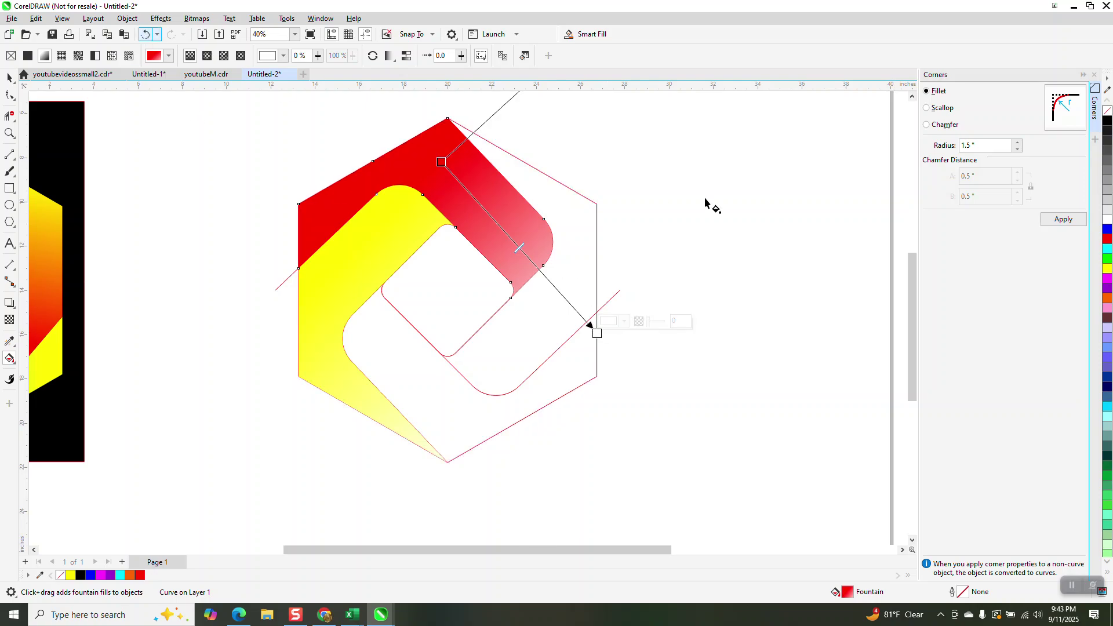
{"action": "left_click_drag", "start_coordinate": [1107, 120], "coordinate": [597, 334]}
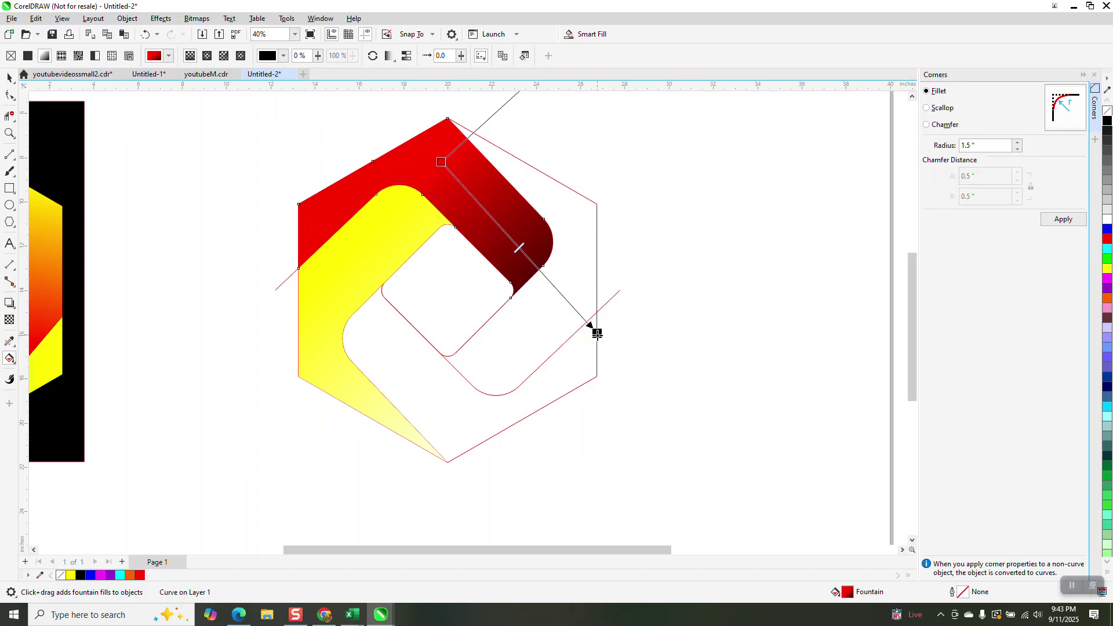
{"action": "left_click", "coordinate": [355, 277]}
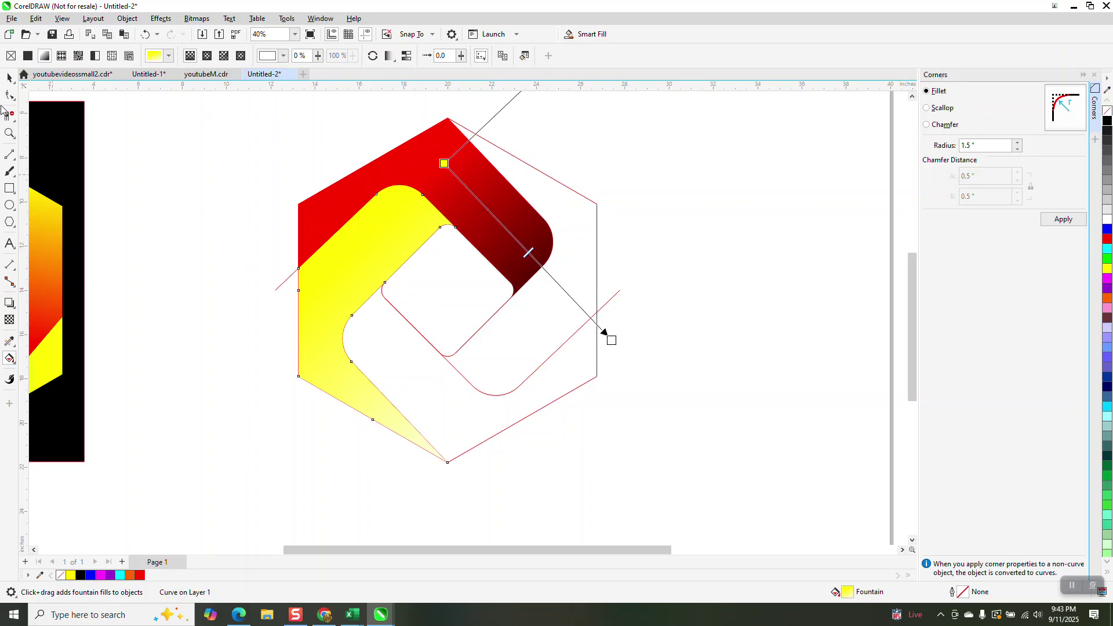
{"action": "left_click", "coordinate": [8, 78]}
{"action": "left_click", "coordinate": [354, 249]}
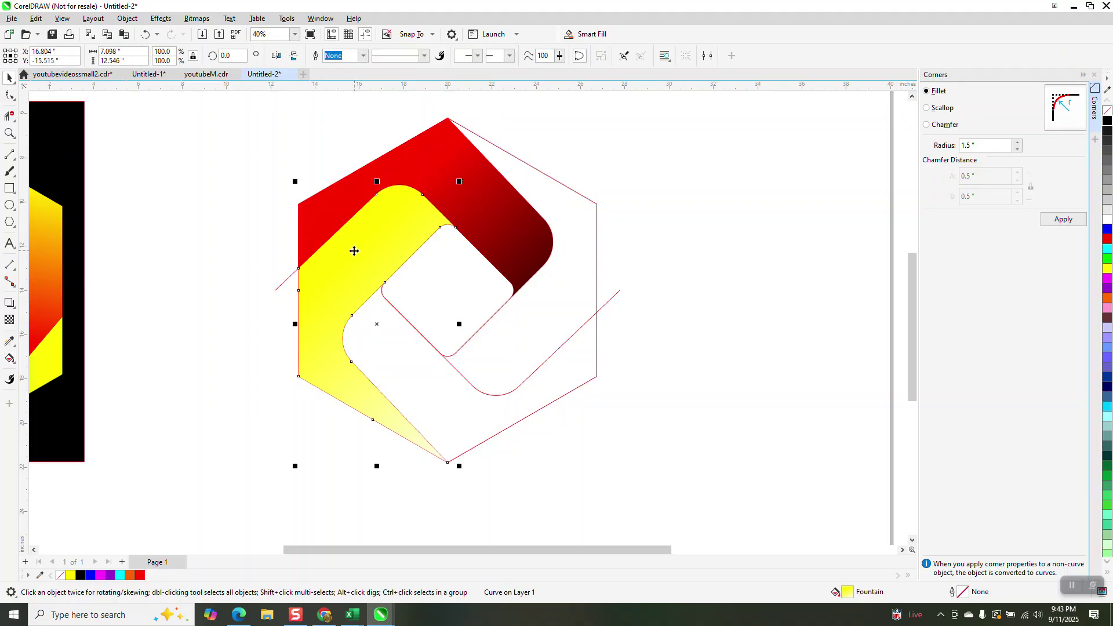
{"action": "left_click", "coordinate": [10, 358]}
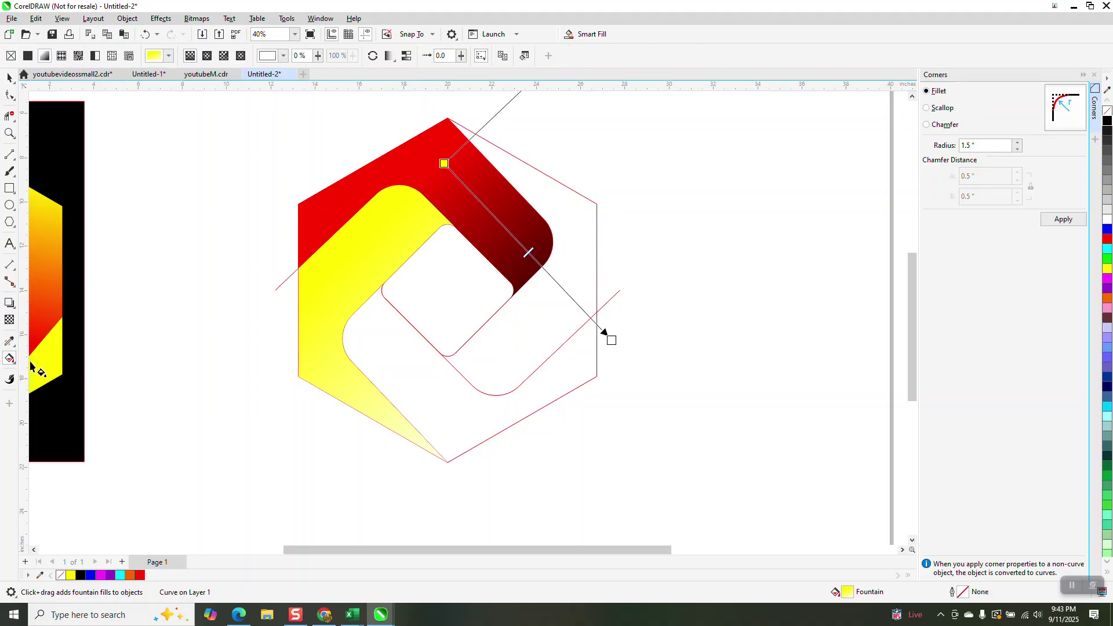
{"action": "left_click", "coordinate": [8, 78]}
{"action": "key", "text": "Escape"}
- Replace the left blade's fill with a linear fountain fill from yellow at its lower left to black toward the upper right
{"action": "left_click", "coordinate": [358, 266]}
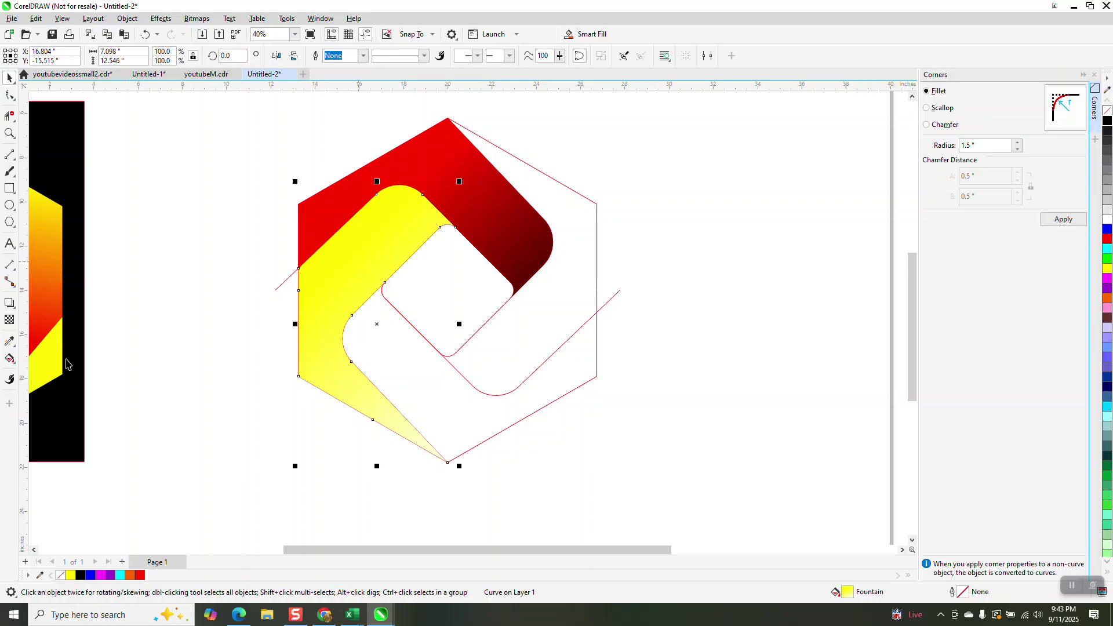
{"action": "left_click", "coordinate": [14, 364]}
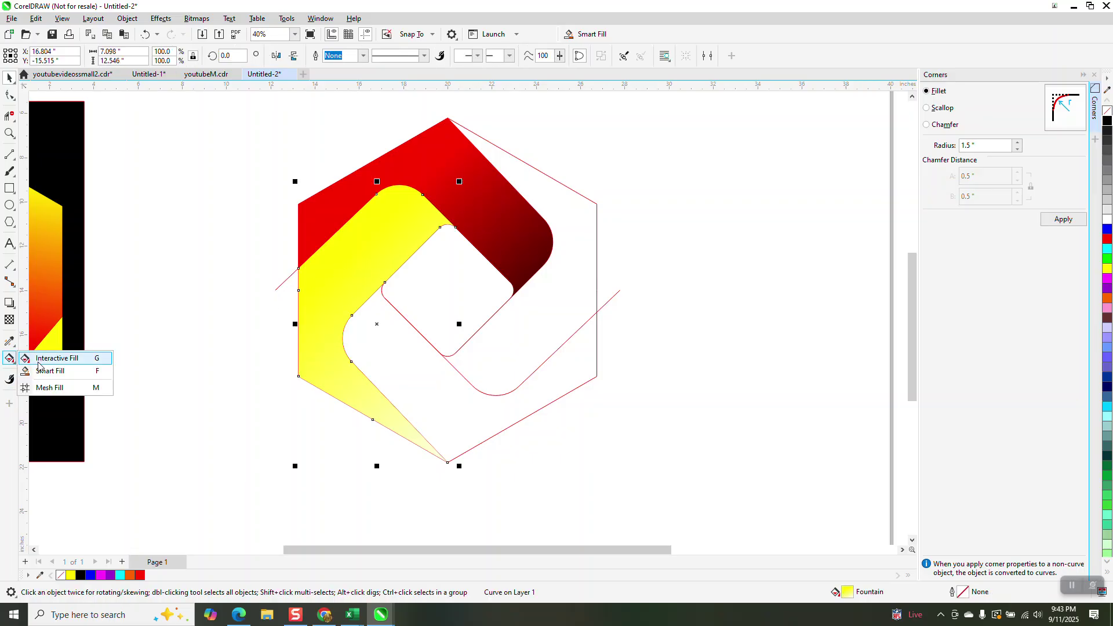
{"action": "left_click", "coordinate": [42, 359]}
{"action": "left_click_drag", "start_coordinate": [330, 323], "coordinate": [454, 203]}
{"action": "left_click_drag", "start_coordinate": [1107, 120], "coordinate": [500, 149]}
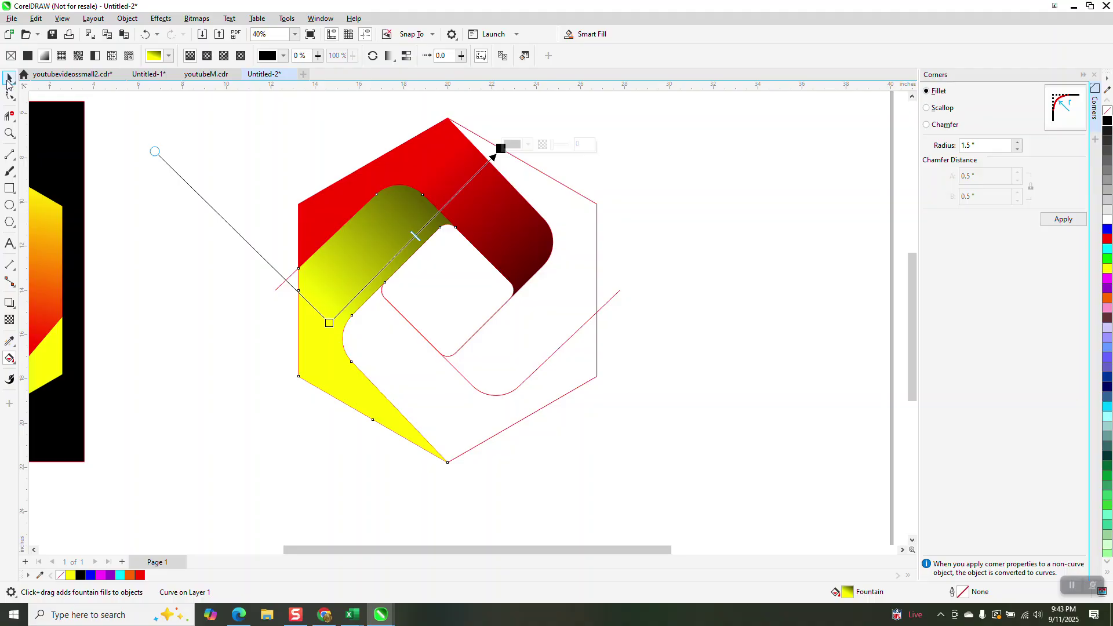
{"action": "left_click", "coordinate": [9, 77]}
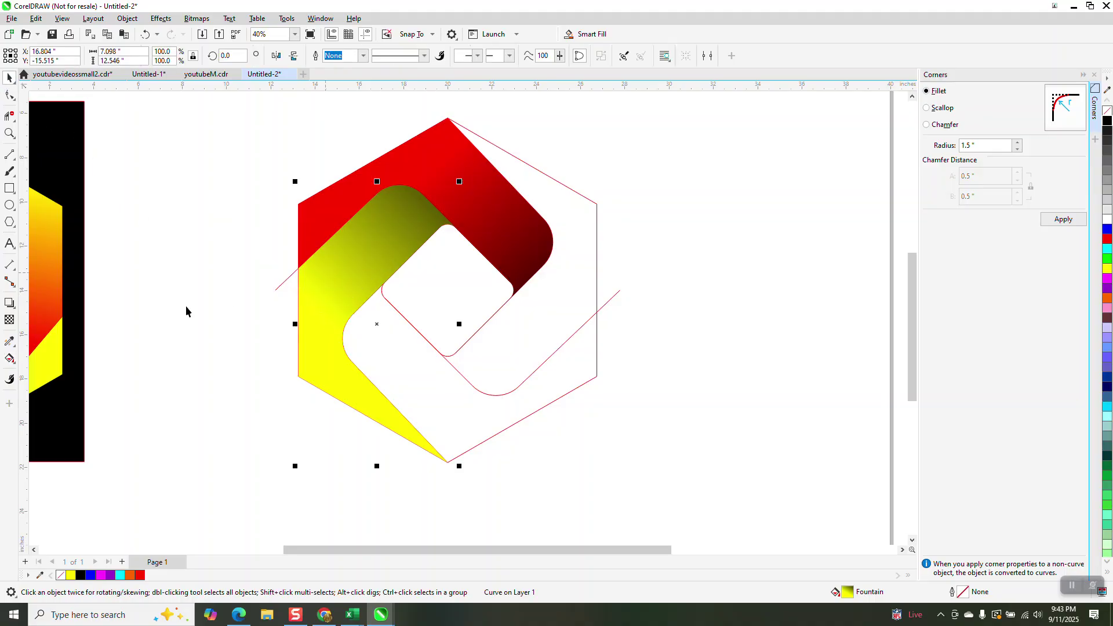
- Change the yellow start colour of the left blade's fountain fill to green, keeping the black end
{"action": "left_click", "coordinate": [8, 359]}
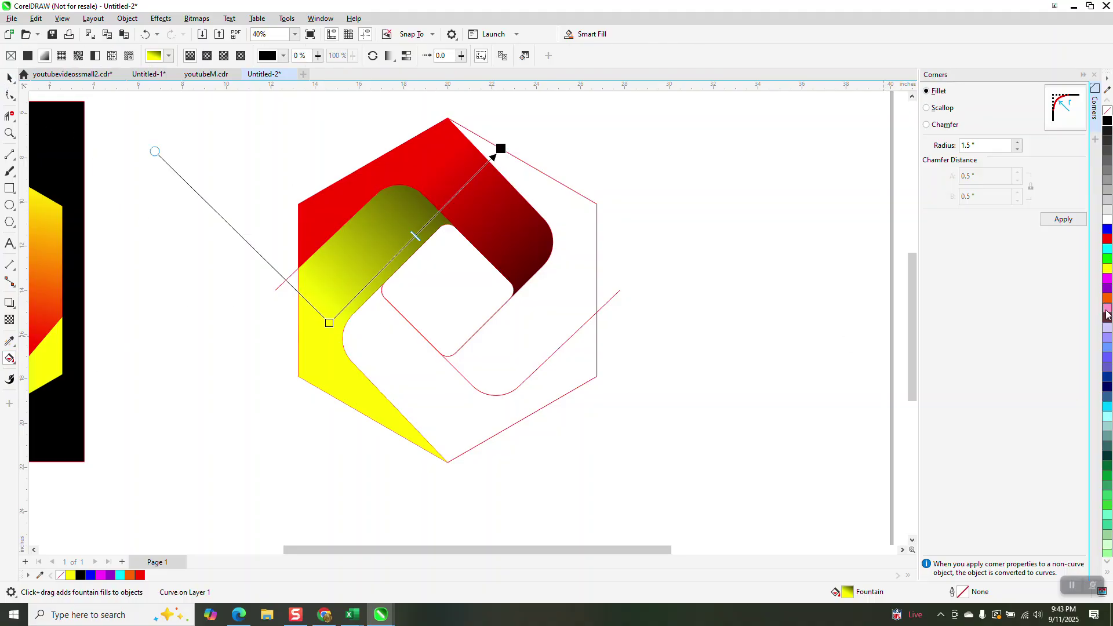
{"action": "left_click_drag", "start_coordinate": [1107, 259], "coordinate": [328, 324]}
{"action": "left_click", "coordinate": [9, 78]}
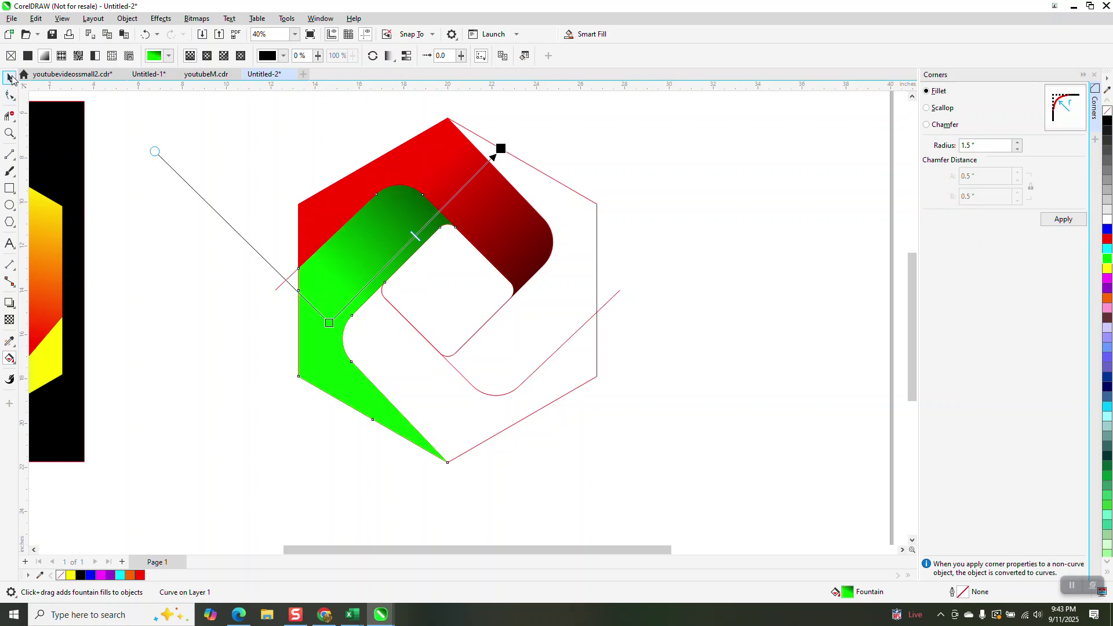
- Move the grouped red outline construction horizontally off the filled blades to X 40 inches
{"action": "left_click", "coordinate": [597, 326]}
{"action": "key", "text": "shift+Right"}
{"action": "key", "text": "shift+Right"}
{"action": "key", "text": "shift+Right"}
{"action": "key", "text": "shift+Right"}
{"action": "key", "text": "shift+Right"}
{"action": "key", "text": "shift+Right"}
{"action": "key", "text": "shift+Right"}
{"action": "key", "text": "shift+Right"}
{"action": "key", "text": "shift+Right"}
{"action": "key", "text": "shift+Right"}
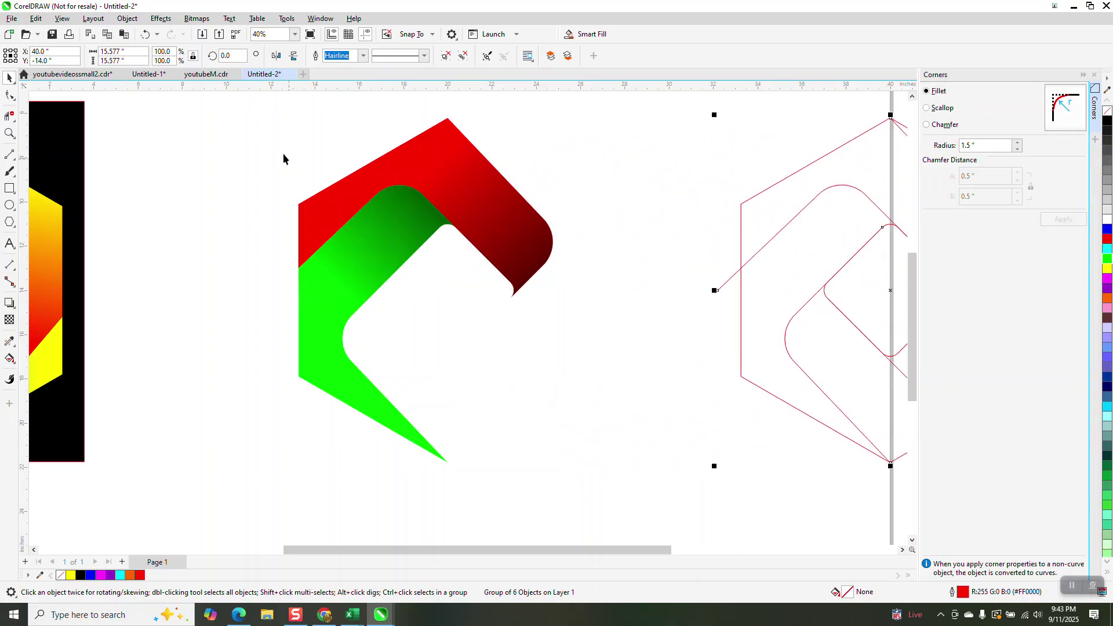
- Group the red and green blades and rotate a duplicate of the group by 180° to complete the hexagon
{"action": "left_click_drag", "start_coordinate": [251, 109], "coordinate": [616, 477]}
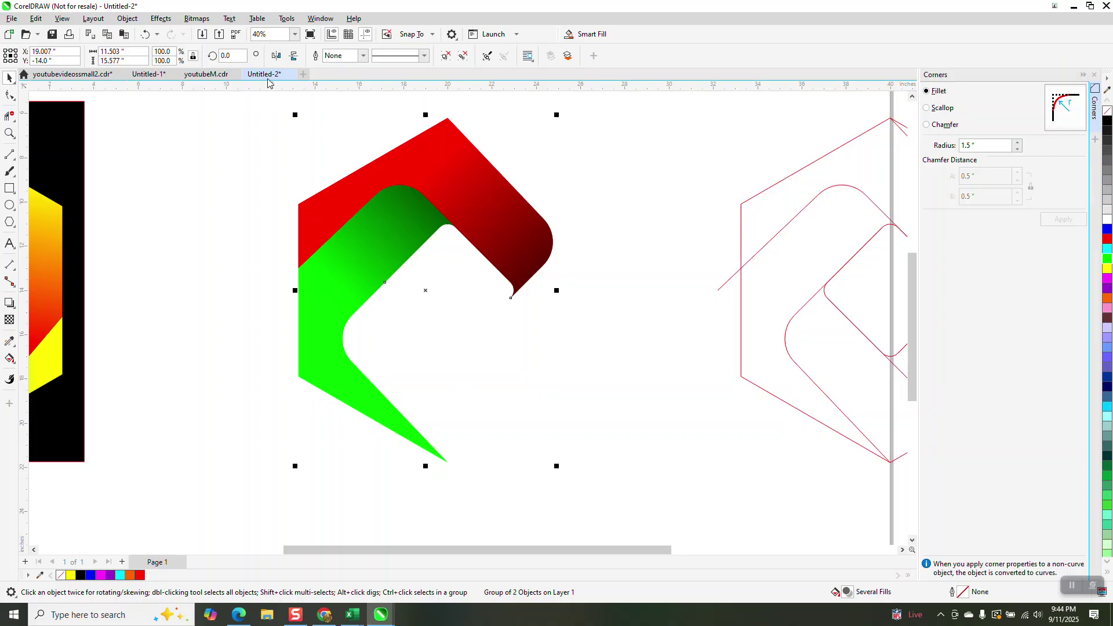
{"action": "left_click_drag", "start_coordinate": [233, 56], "coordinate": [217, 56]}
{"action": "type", "text": "180"}
{"action": "key", "text": "Return"}
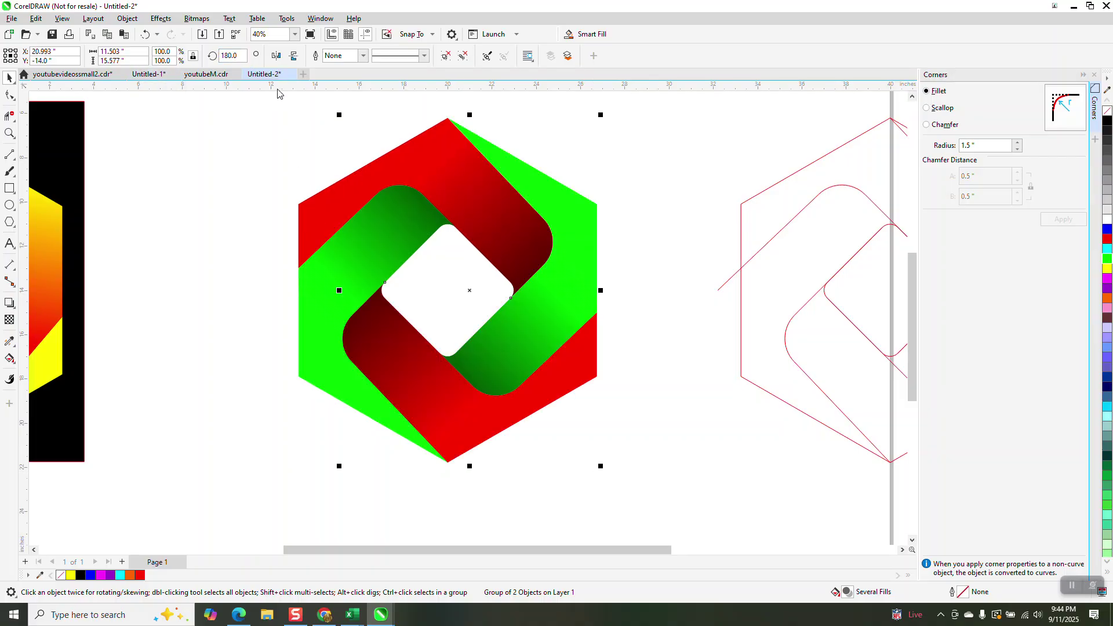
- Move the black background rectangle from the earlier logo behind the red-and-green hexagon, centred on it
{"action": "scroll", "coordinate": [328, 343], "scroll_direction": "down", "scroll_amount": 1}
{"action": "left_click_drag", "start_coordinate": [125, 191], "coordinate": [521, 196]}
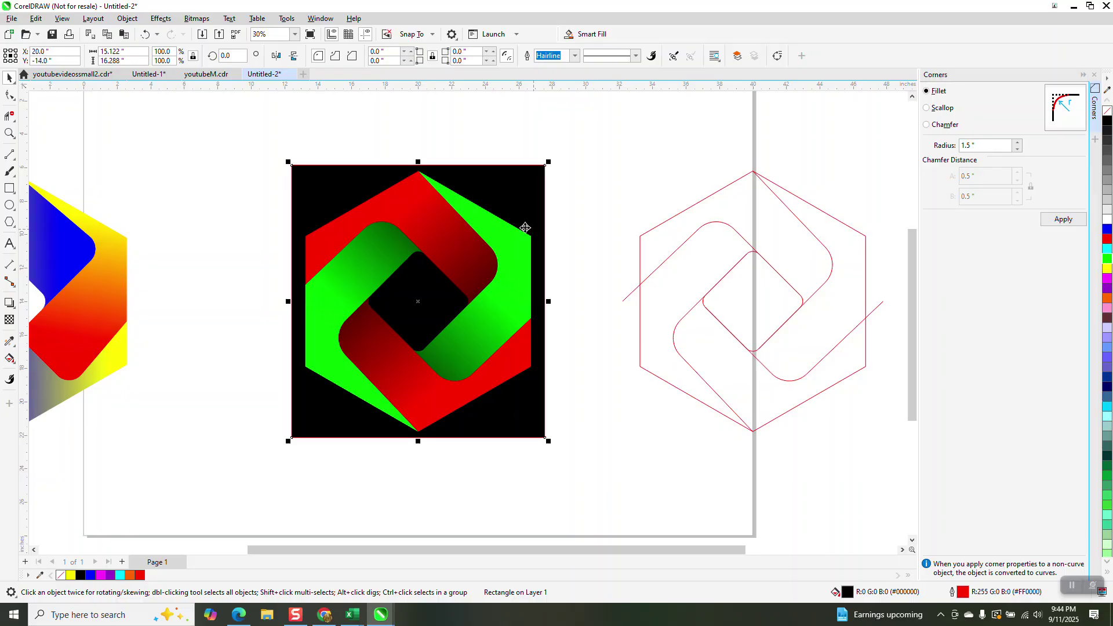
{"action": "left_click", "coordinate": [237, 157]}
{"action": "key", "text": "z"}
{"action": "left_click_drag", "start_coordinate": [296, 171], "coordinate": [544, 429]}
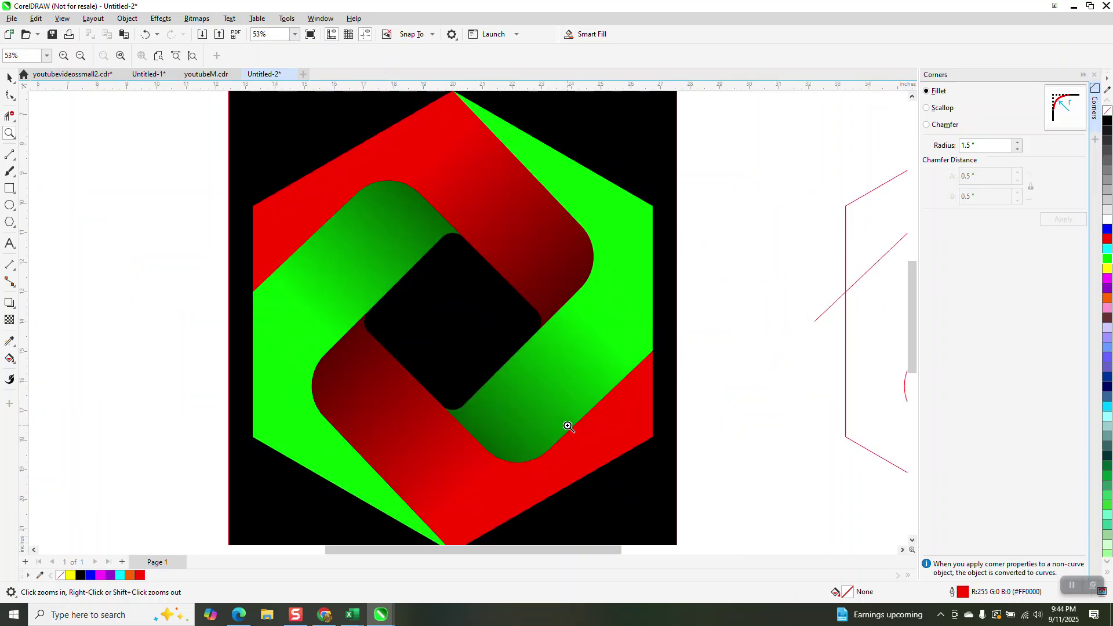